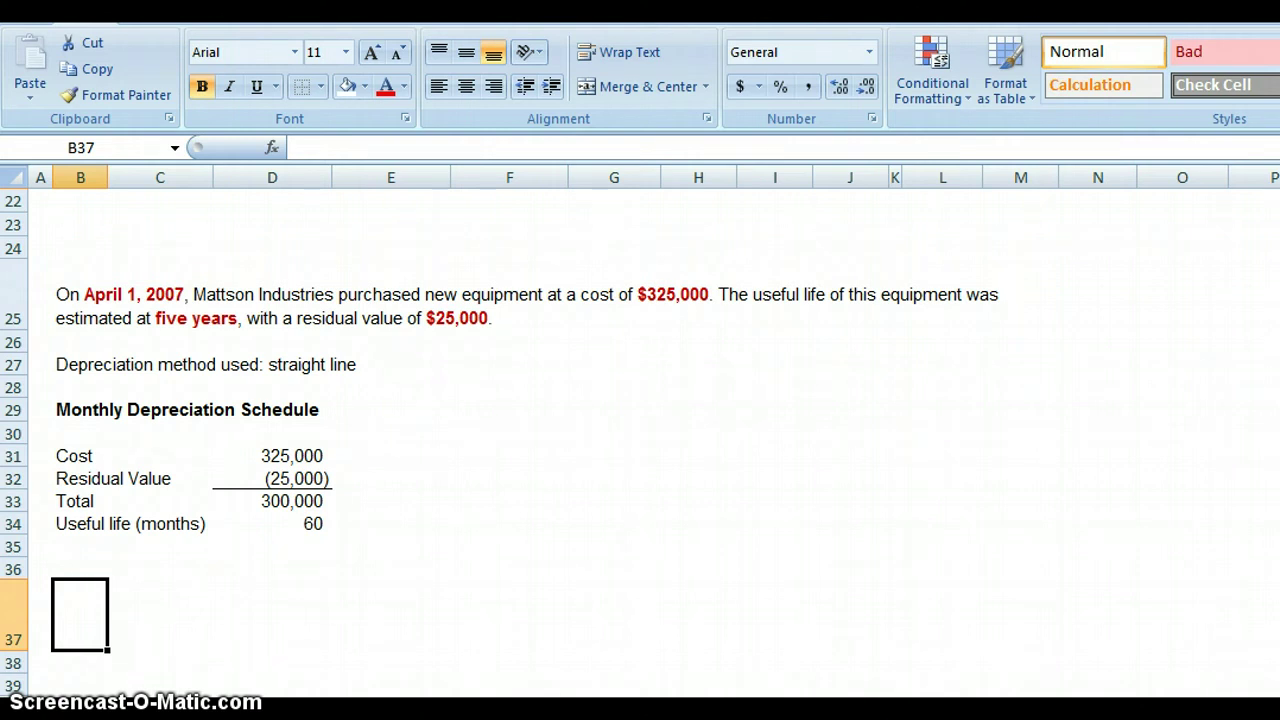
- Add the schedule headers #, Month/Year, Monthly Depreciation Expense, Accumulated Depreciation and Book Value across B37:F37
{"action": "key", "text": "Right"}
{"action": "left_click", "coordinate": [85, 622]}
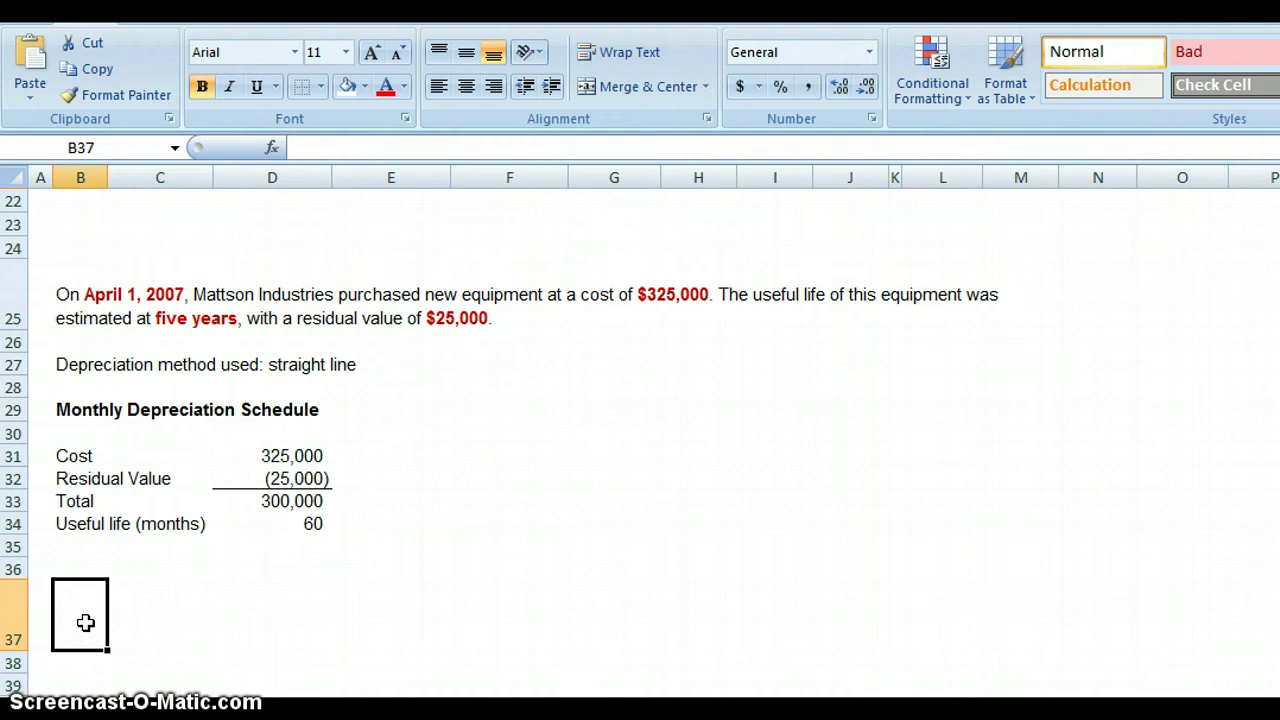
{"action": "type", "text": "#\tMonth/Year\tMonthly Depreciation Expense\tAccumulated Depreciation\tBook Value"}
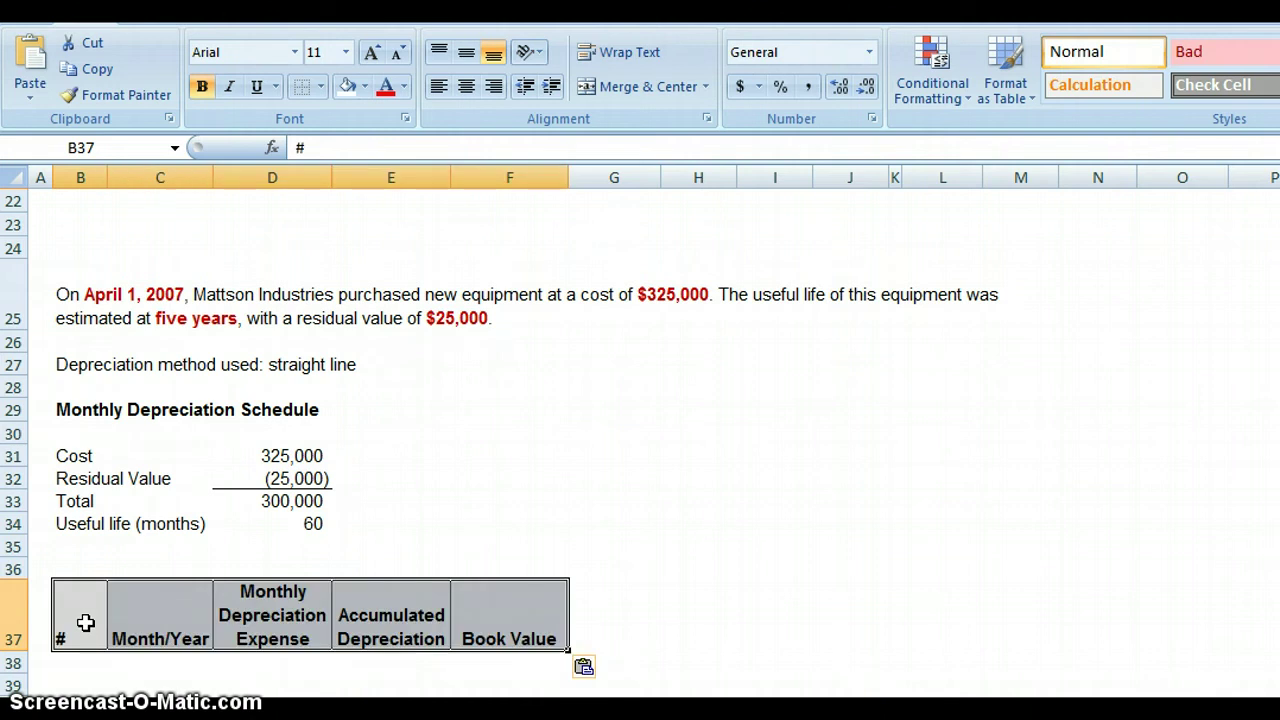
{"action": "left_click", "coordinate": [85, 622]}
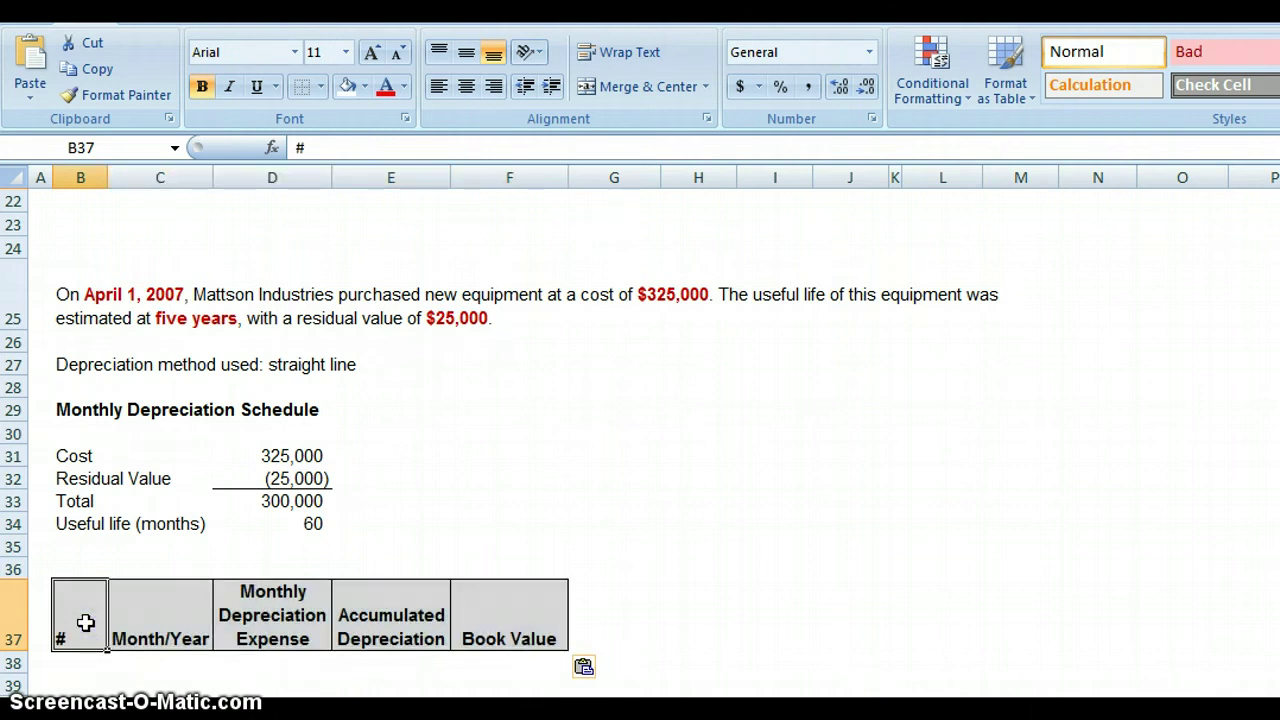
{"action": "left_click", "coordinate": [166, 622]}
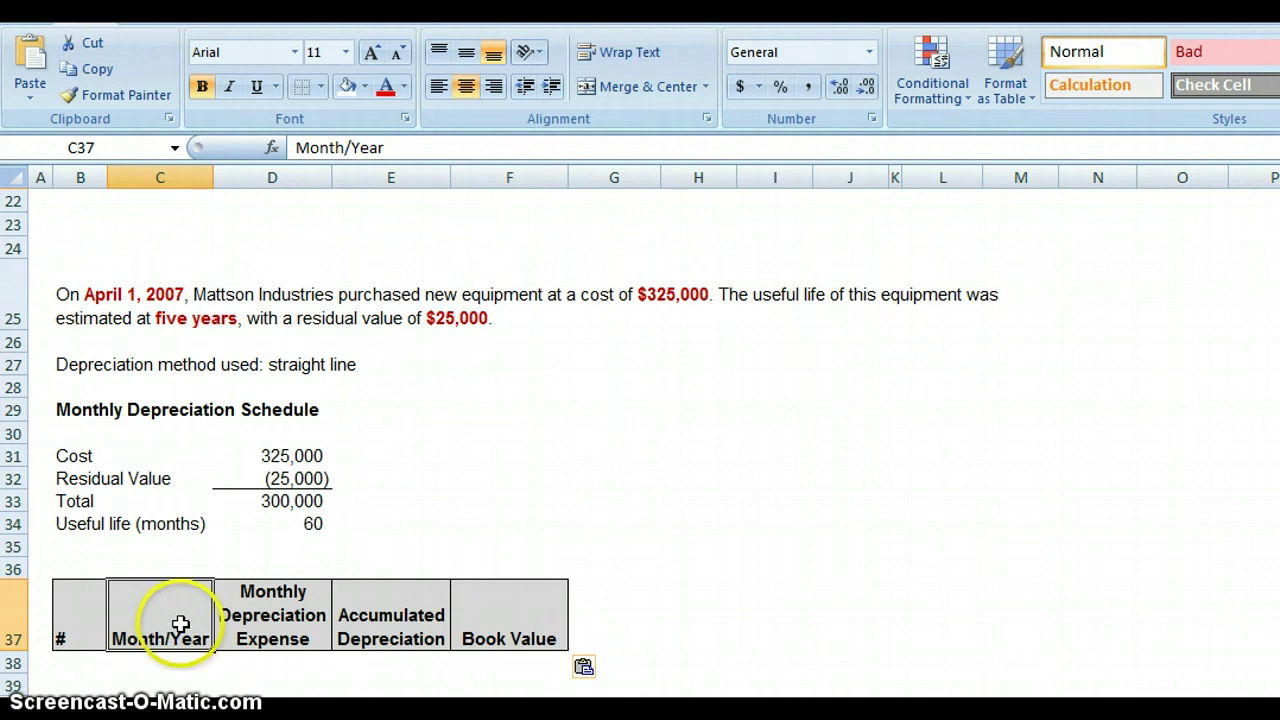
{"action": "left_click", "coordinate": [285, 620]}
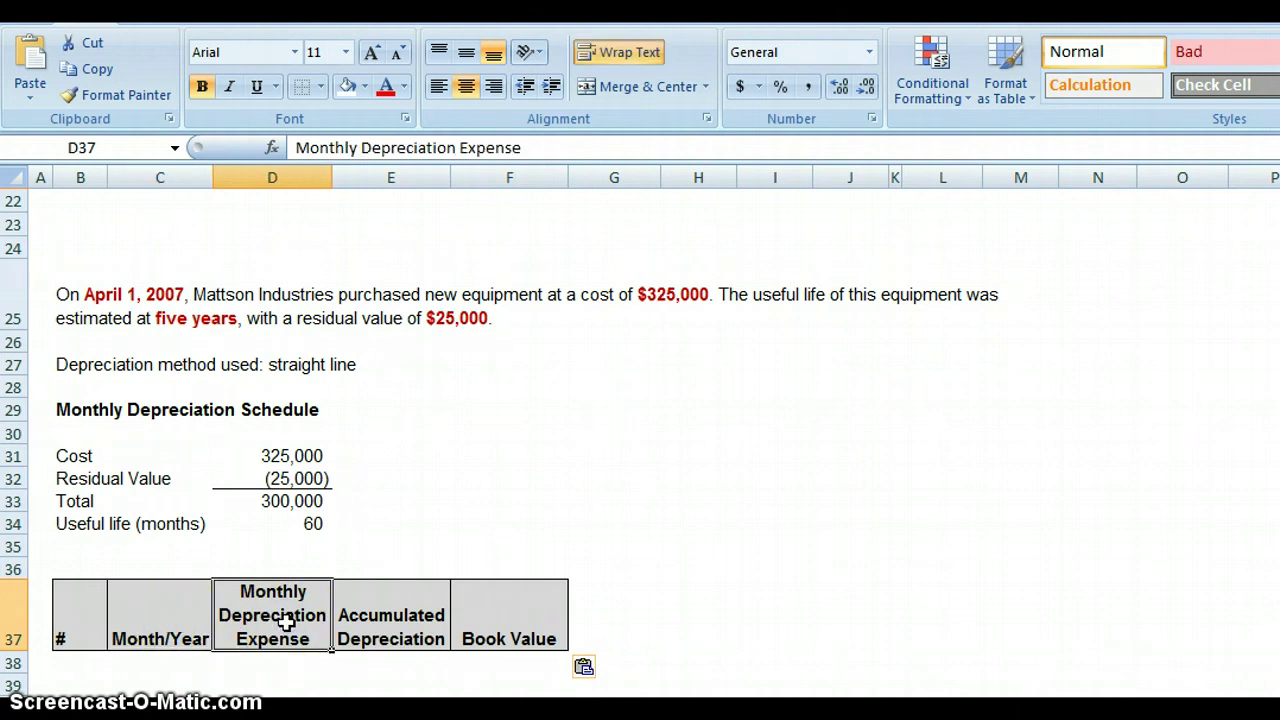
{"action": "left_click", "coordinate": [400, 623]}
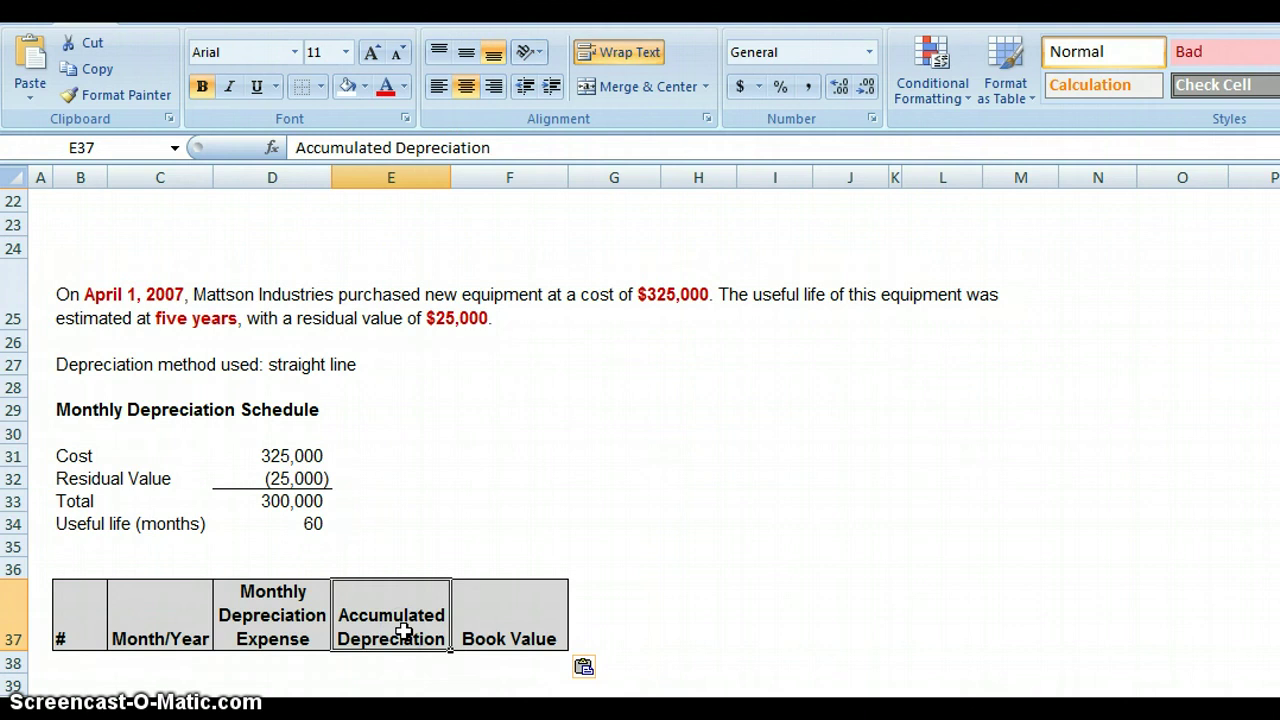
{"action": "left_click", "coordinate": [513, 620]}
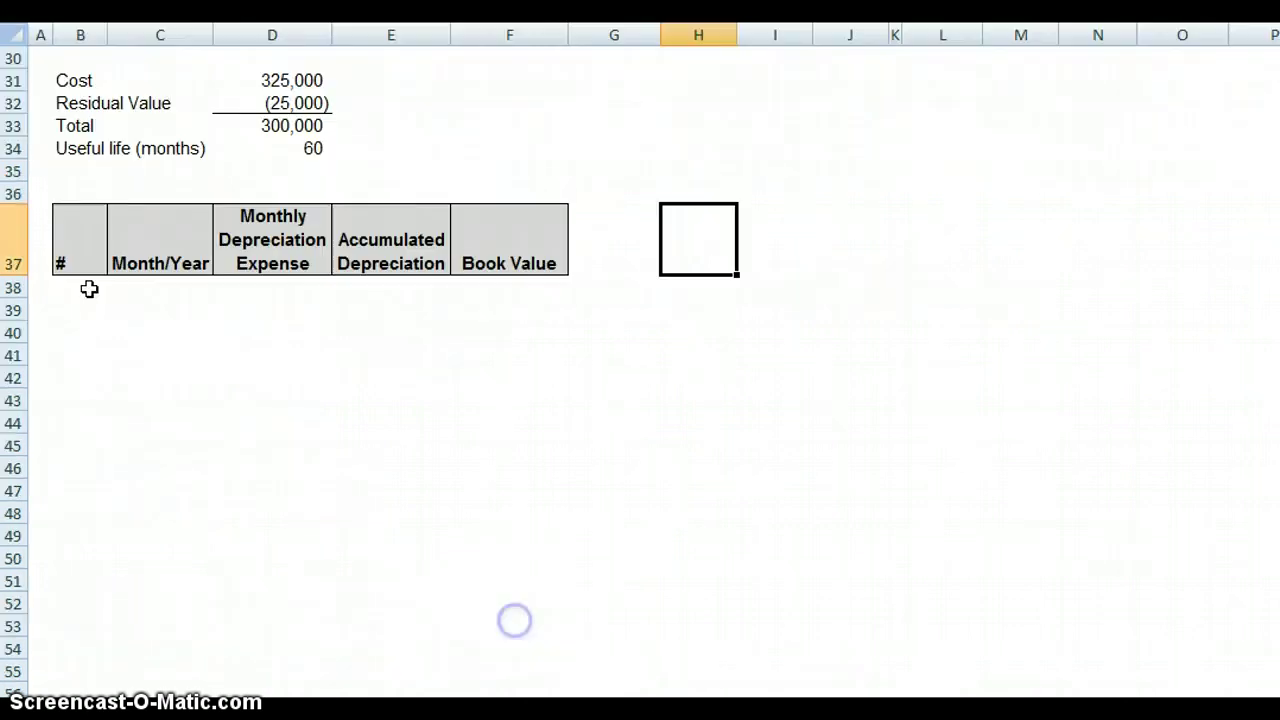
- Start the schedule's first row with number 1 in B38 and April 2007 in C38
{"action": "left_click", "coordinate": [89, 287]}
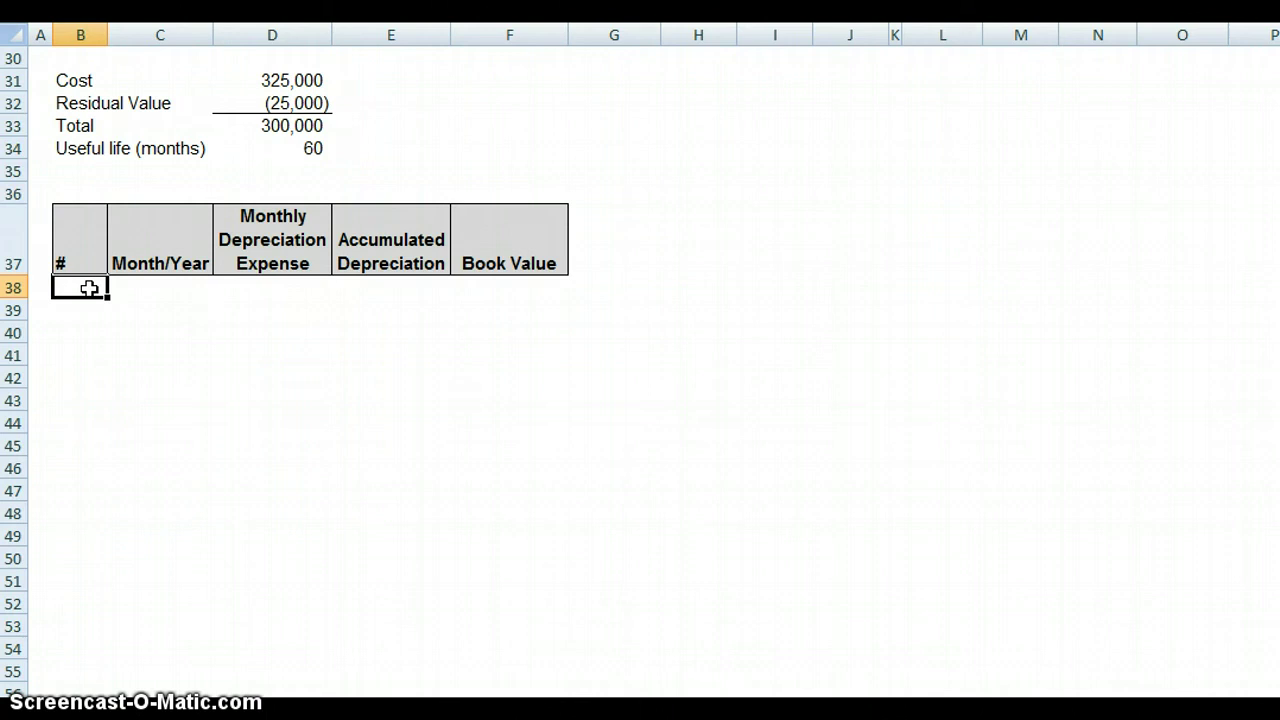
{"action": "type", "text": "1"}
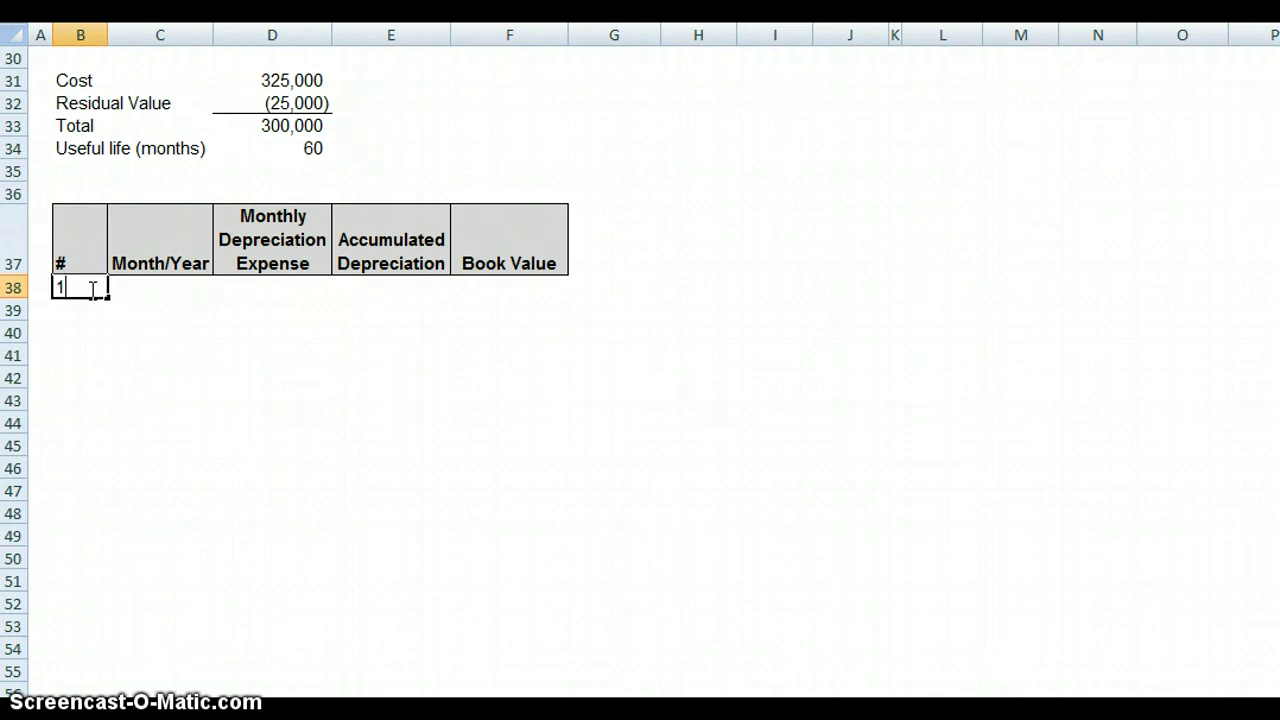
{"action": "left_click", "coordinate": [124, 290]}
{"action": "type", "text": "A"}
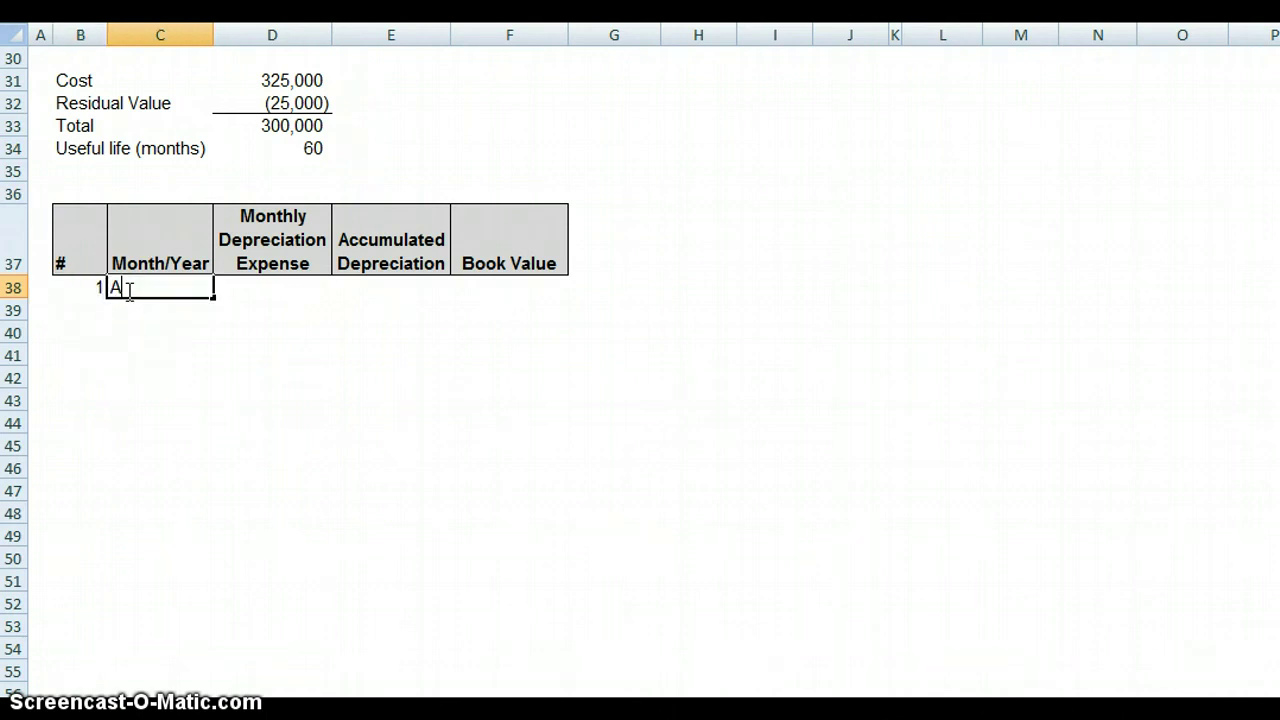
{"action": "type", "text": "pril 2007"}
- Build the monthly depreciation expense formula =D33/D34 in D38, dividing the depreciable total by the useful life in months
{"action": "left_click", "coordinate": [253, 293]}
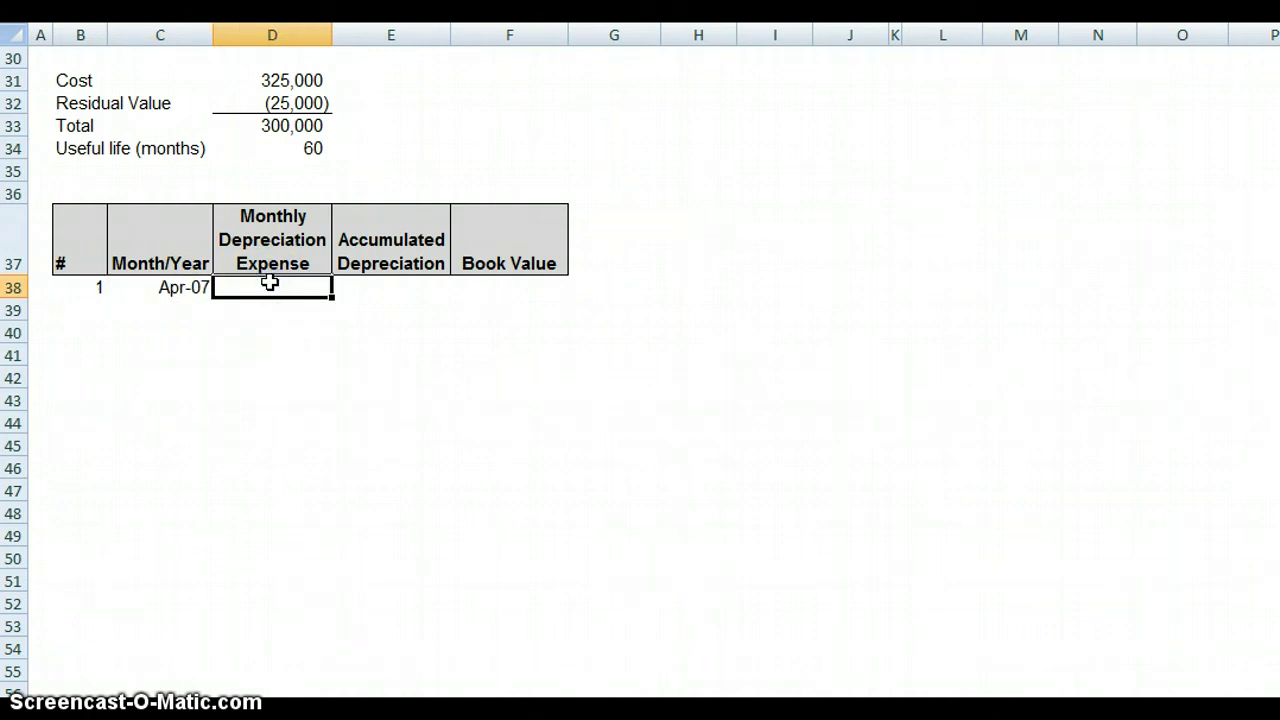
{"action": "type", "text": "="}
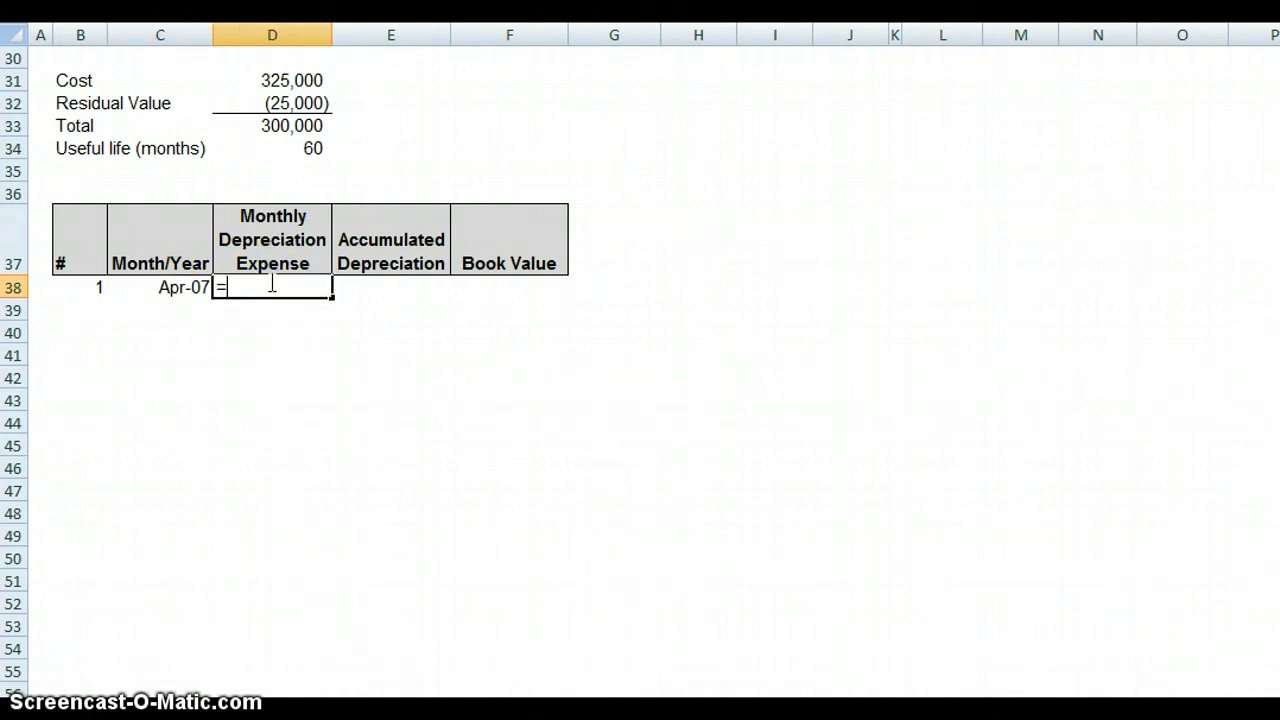
{"action": "left_click", "coordinate": [283, 127]}
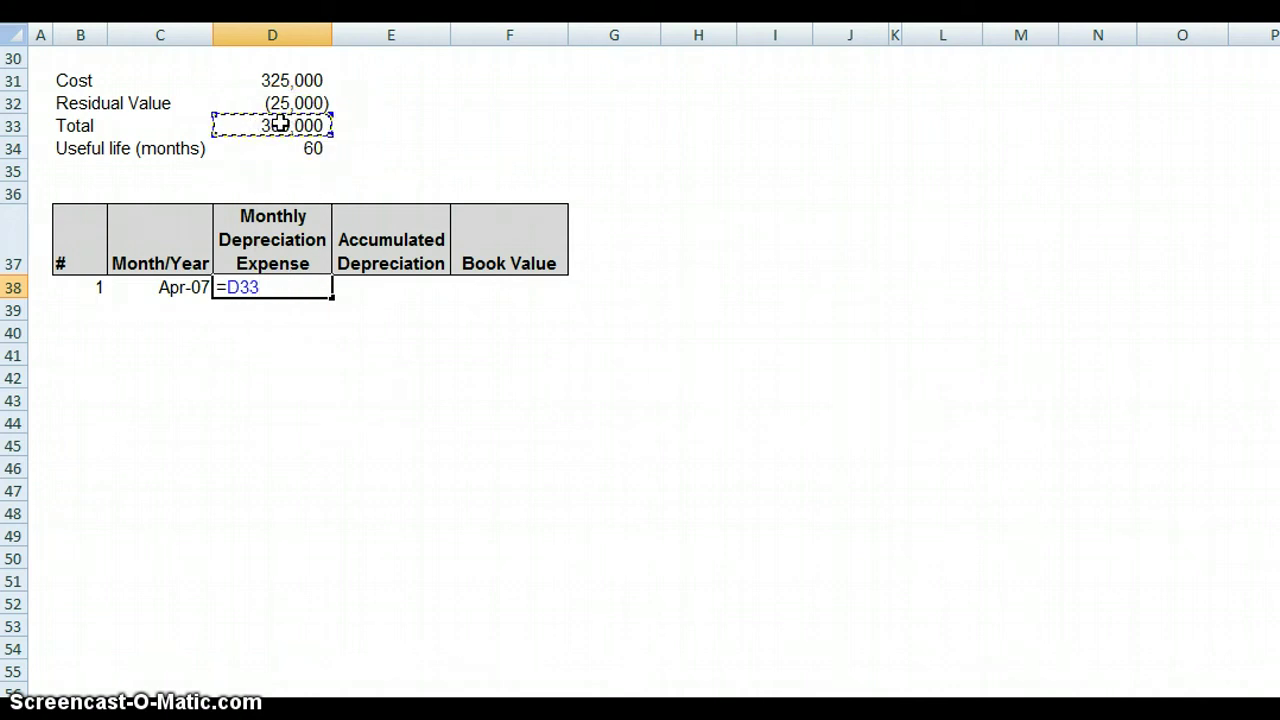
{"action": "type", "text": "/"}
{"action": "left_click", "coordinate": [267, 151]}
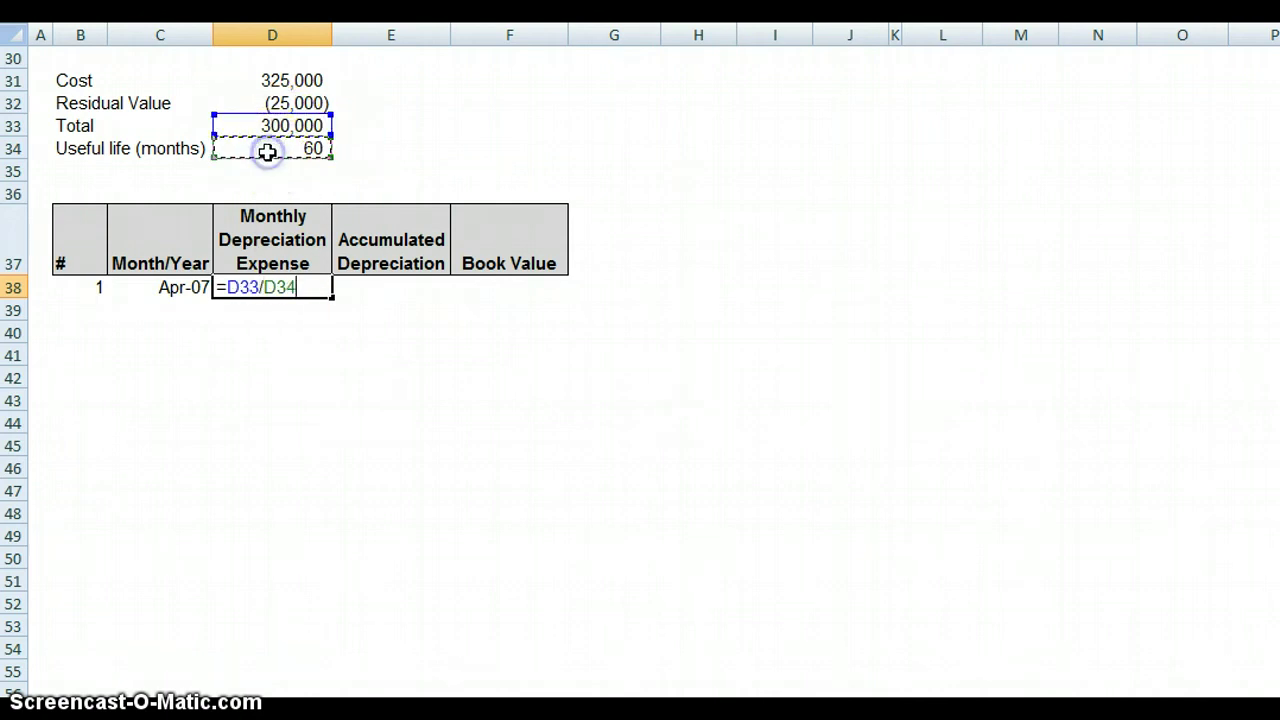
- Make both references in the D38 formula absolute so it reads =$D$33/$D$34, and commit it
{"action": "left_click", "coordinate": [321, 323]}
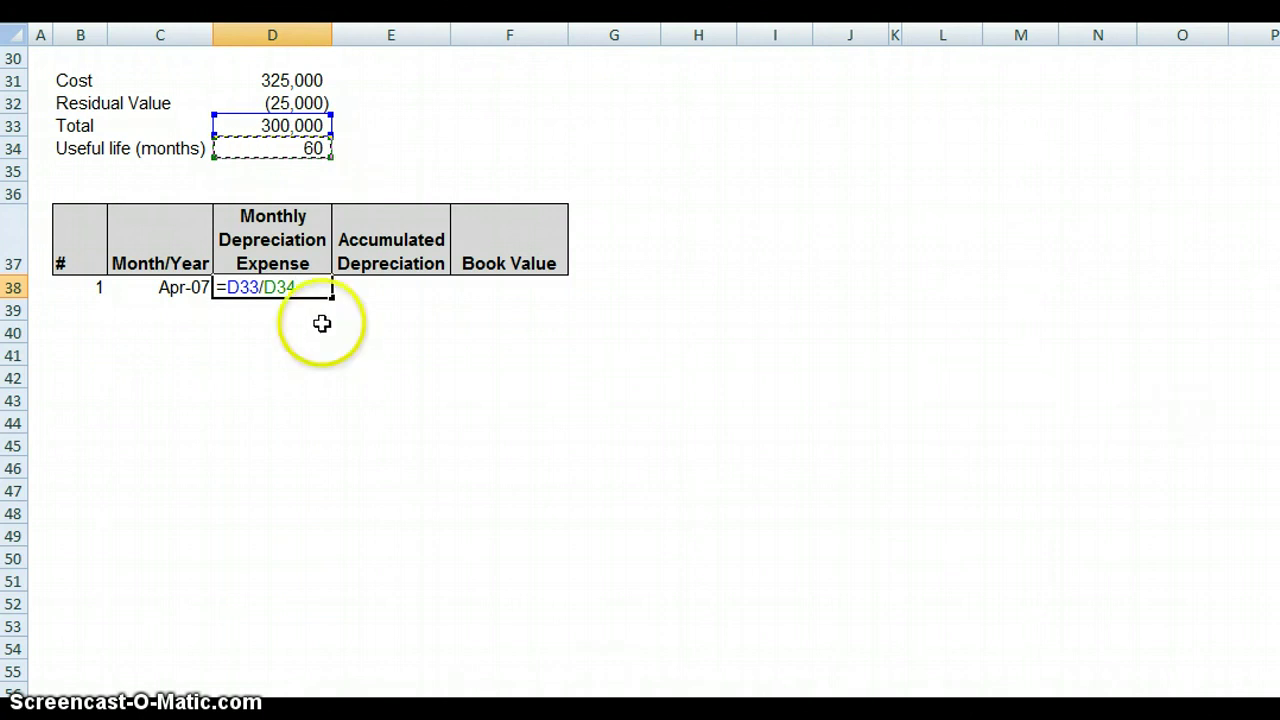
{"action": "double_click", "coordinate": [241, 288]}
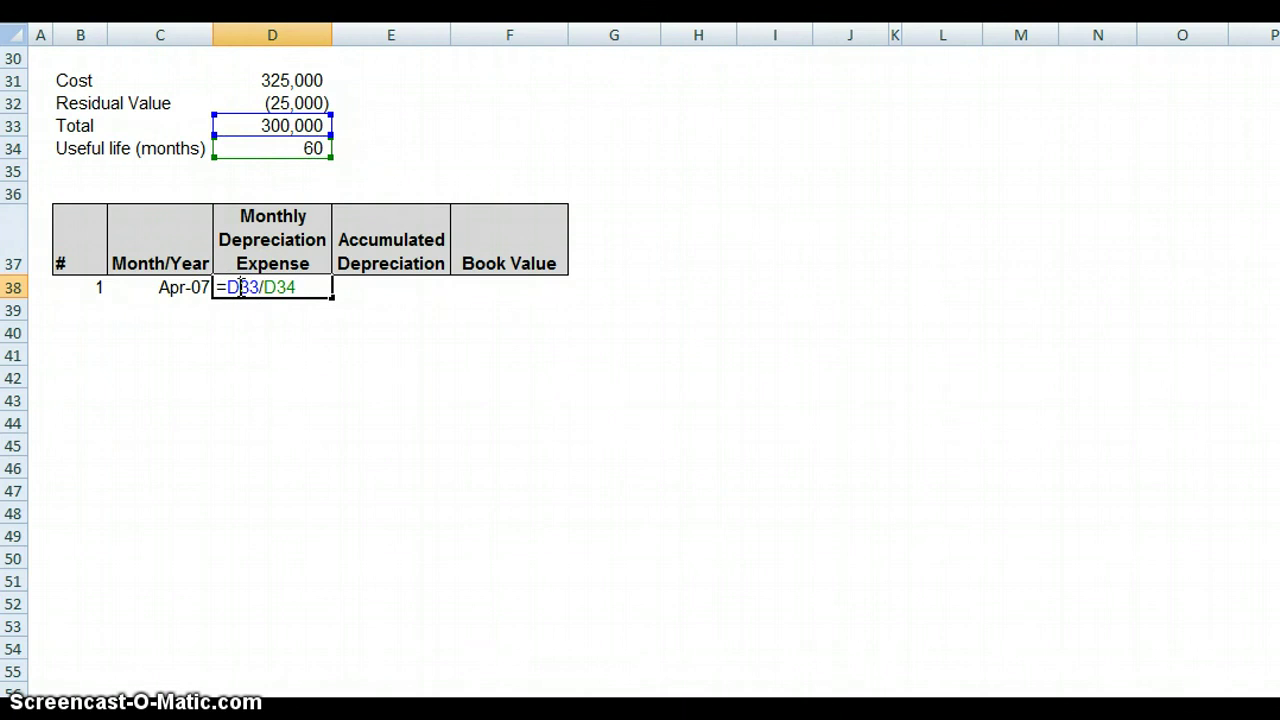
{"action": "double_click", "coordinate": [241, 288]}
{"action": "key", "text": "F4"}
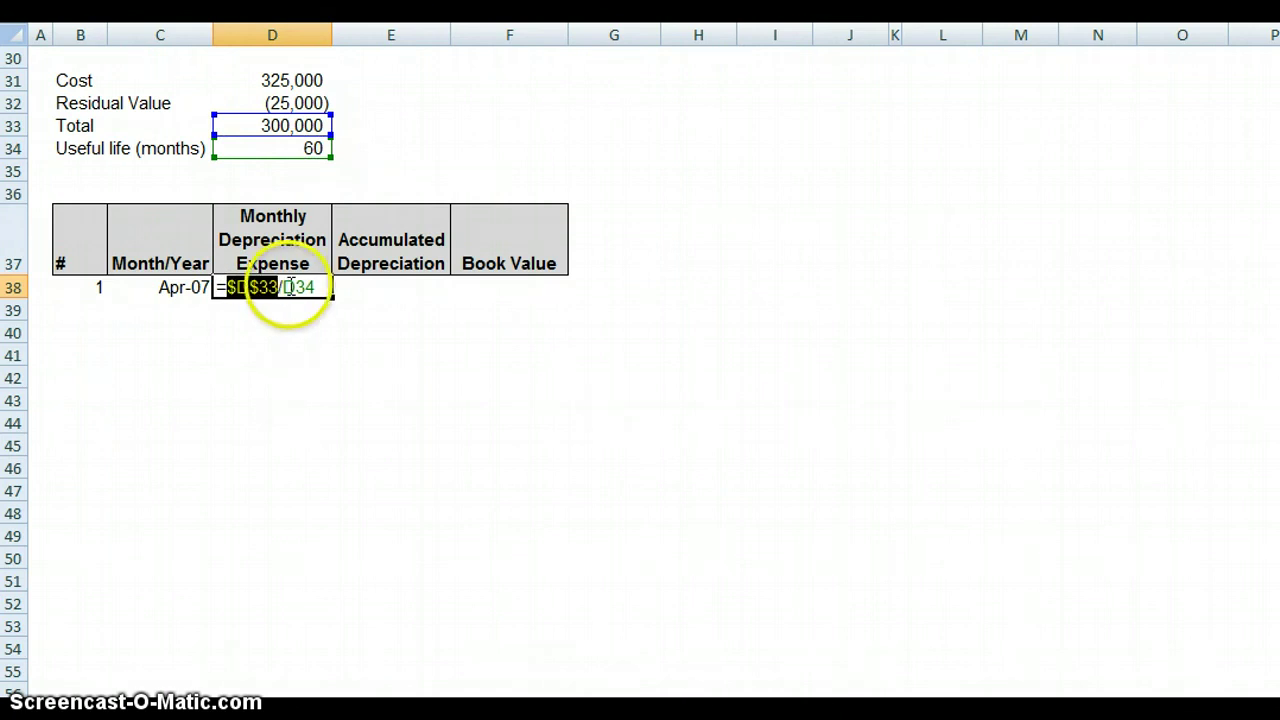
{"action": "double_click", "coordinate": [296, 287]}
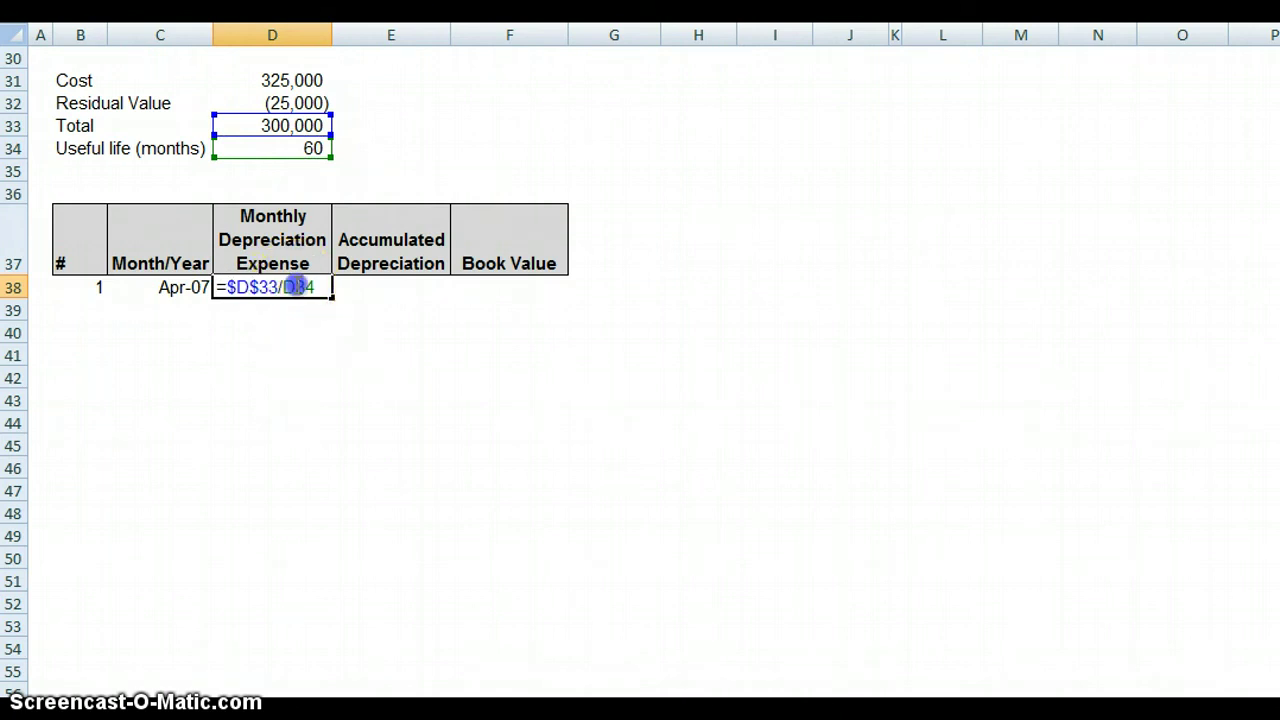
{"action": "key", "text": "F4"}
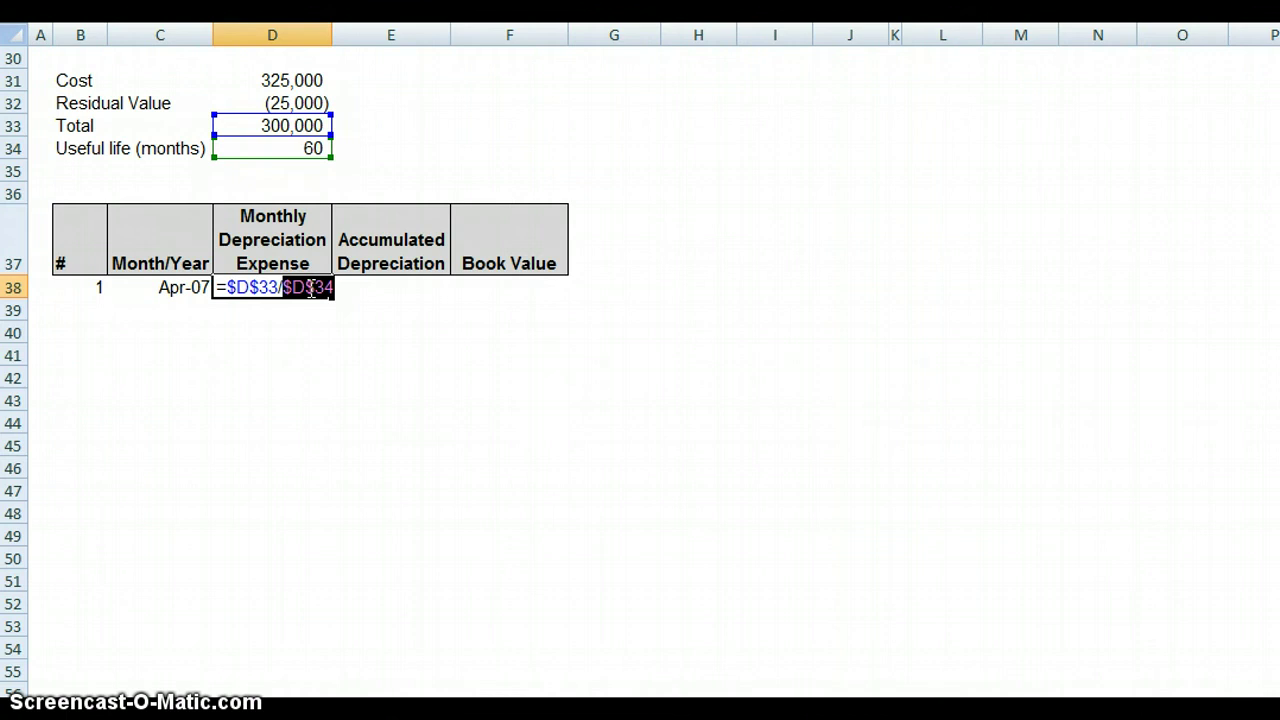
{"action": "key", "text": "Return"}
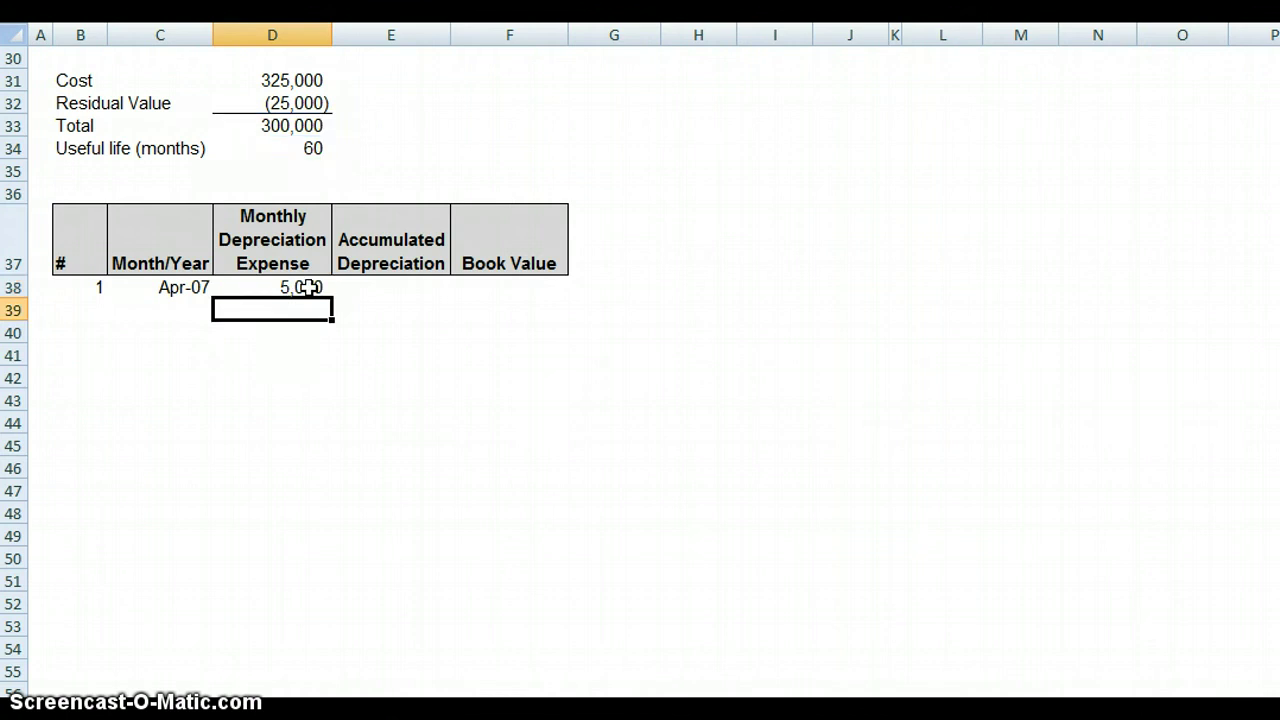
- Set the first month's accumulated depreciation in E38 equal to the monthly expense with =D38
{"action": "left_click", "coordinate": [372, 287]}
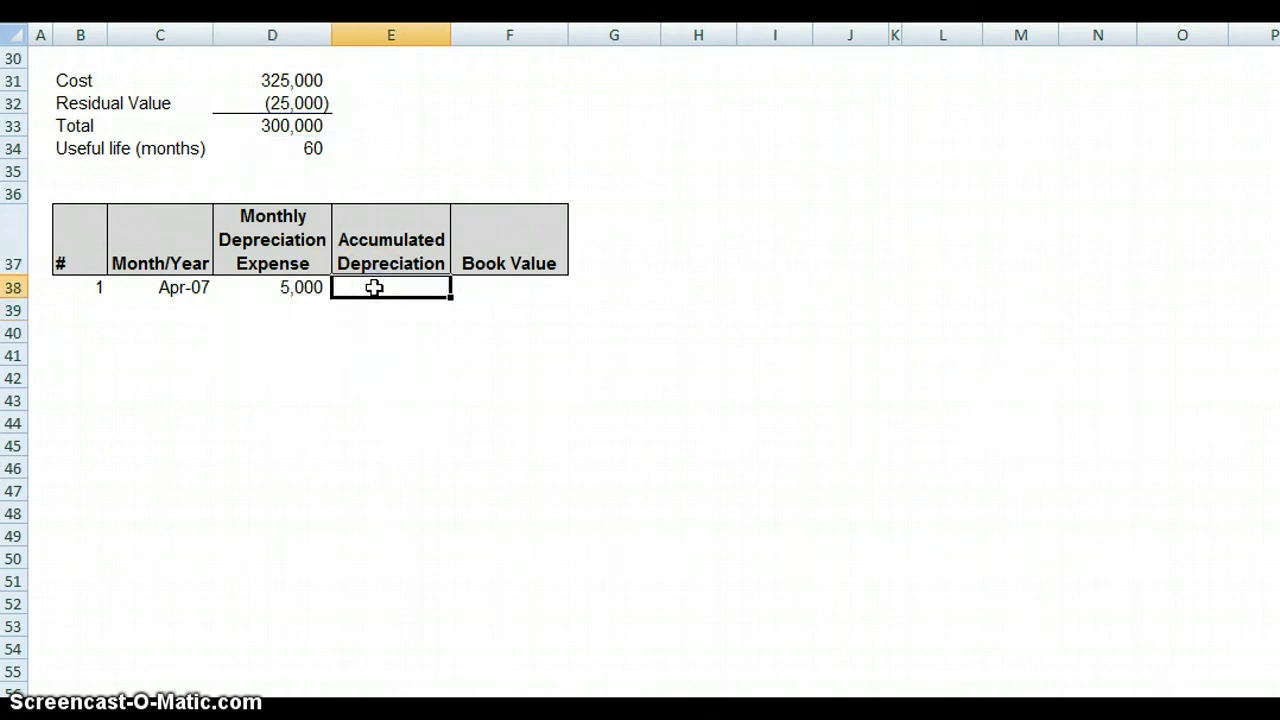
{"action": "type", "text": "="}
{"action": "left_click", "coordinate": [305, 287]}
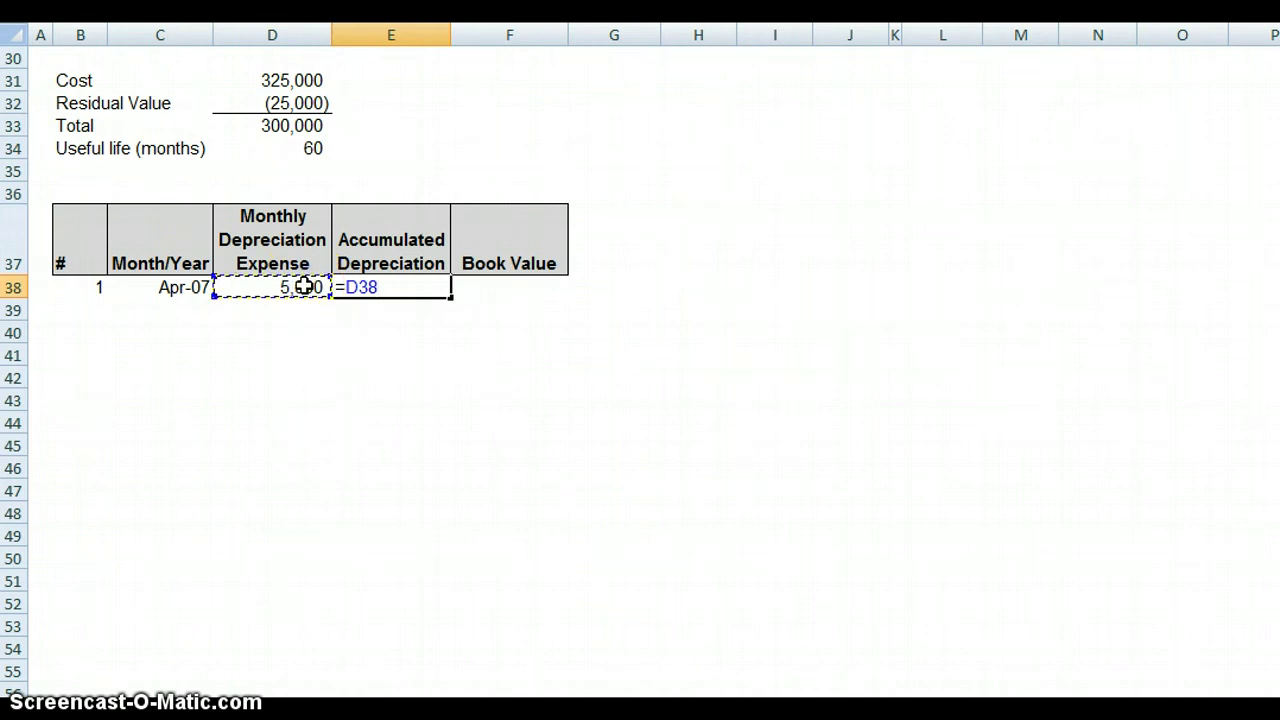
{"action": "key", "text": "Return"}
- Calculate the first month's book value in F38 as cost minus depreciation expense with =D31-D38
{"action": "left_click", "coordinate": [503, 287]}
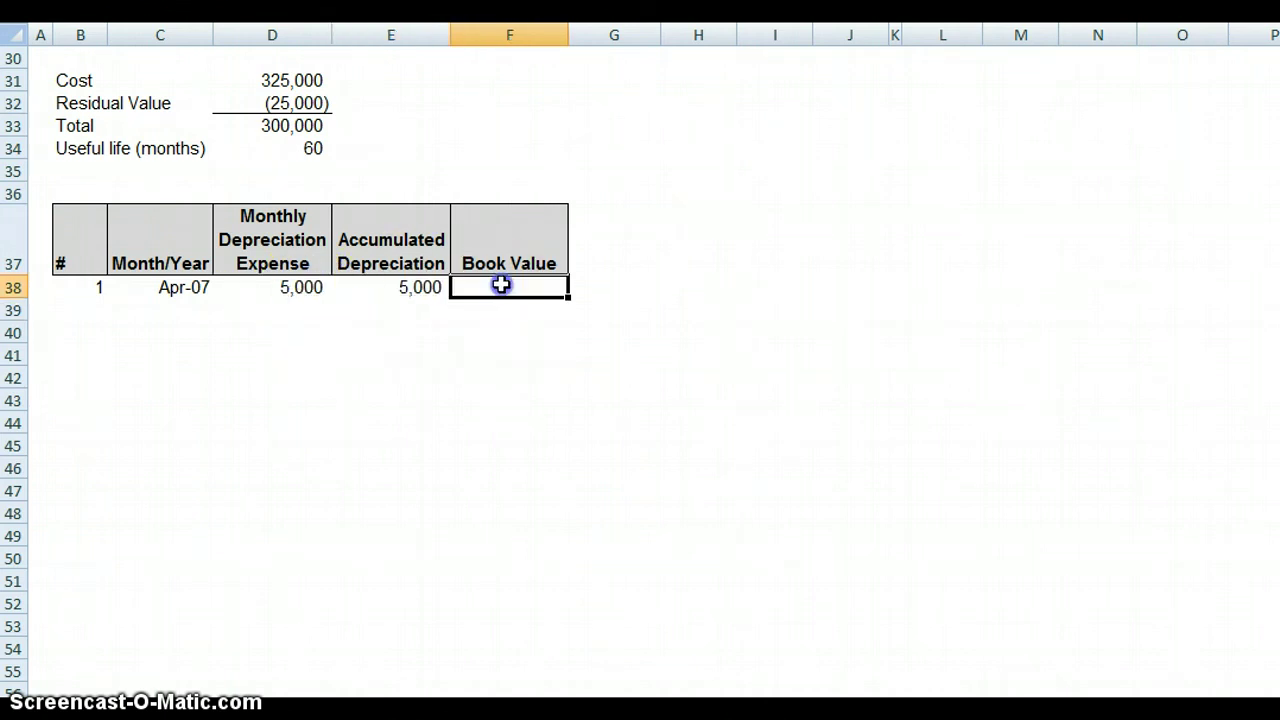
{"action": "type", "text": "="}
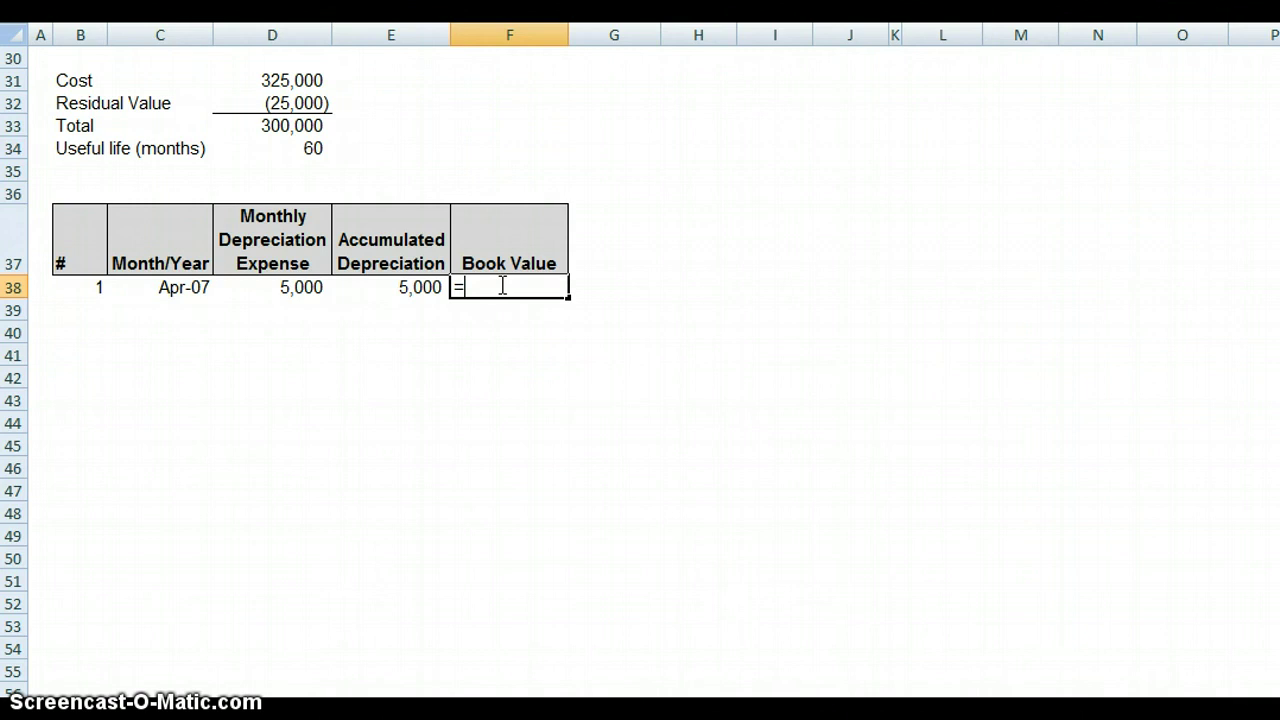
{"action": "left_click", "coordinate": [283, 80]}
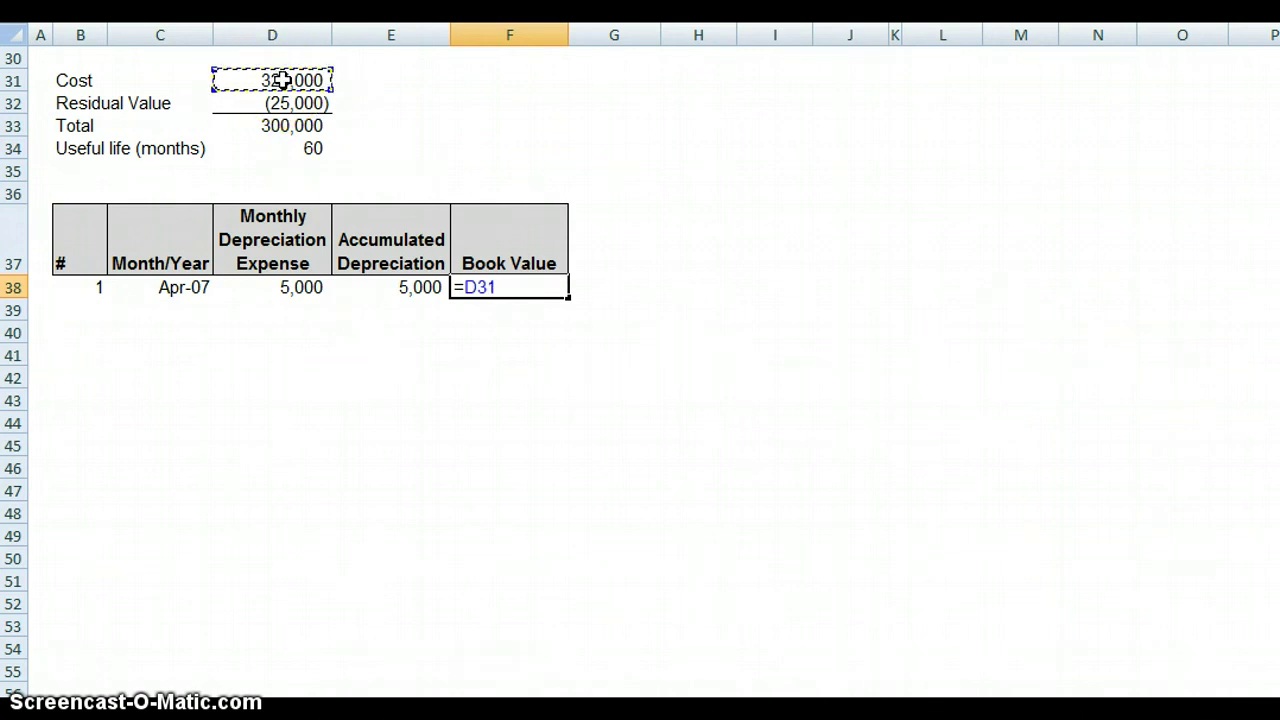
{"action": "type", "text": "-"}
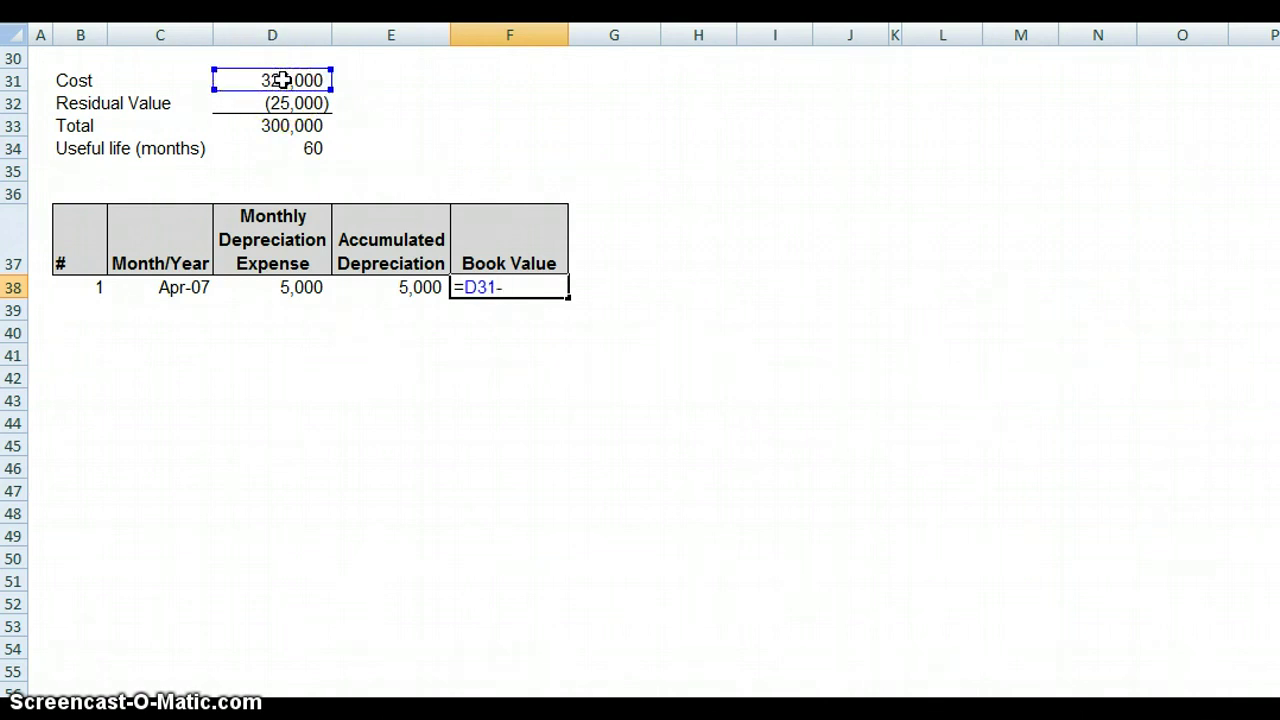
{"action": "left_click", "coordinate": [290, 287]}
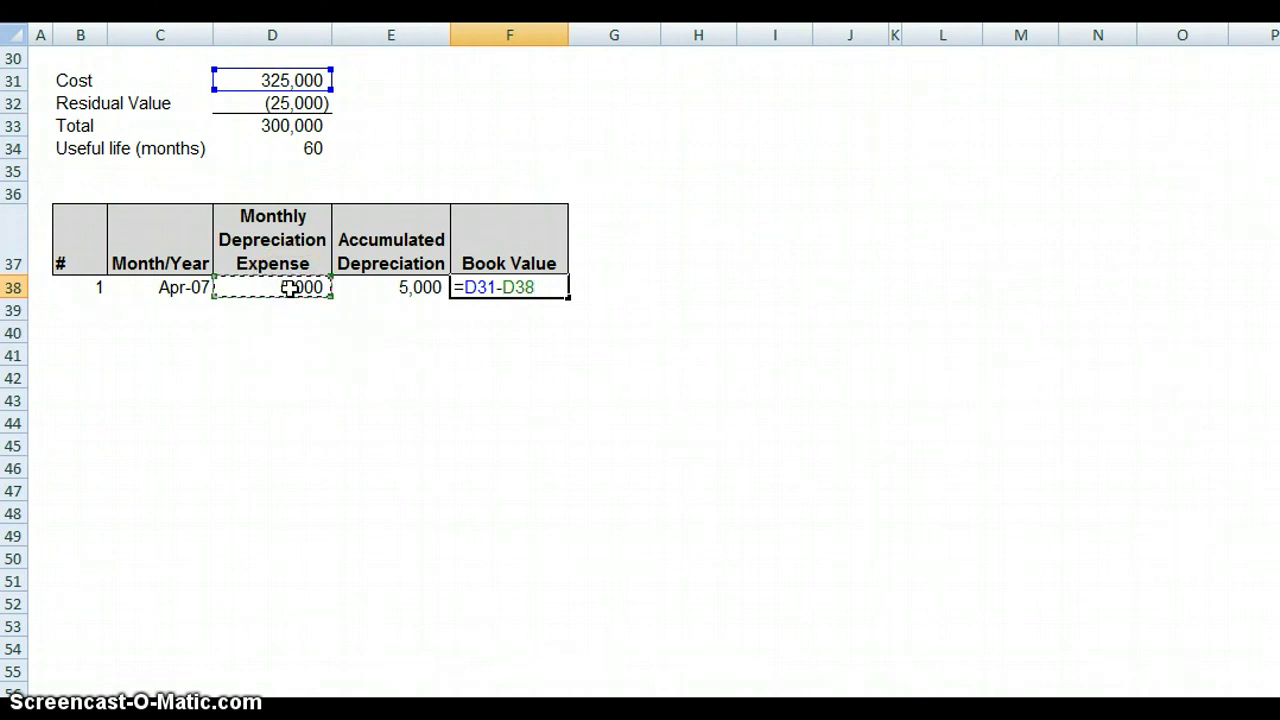
{"action": "key", "text": "Return"}
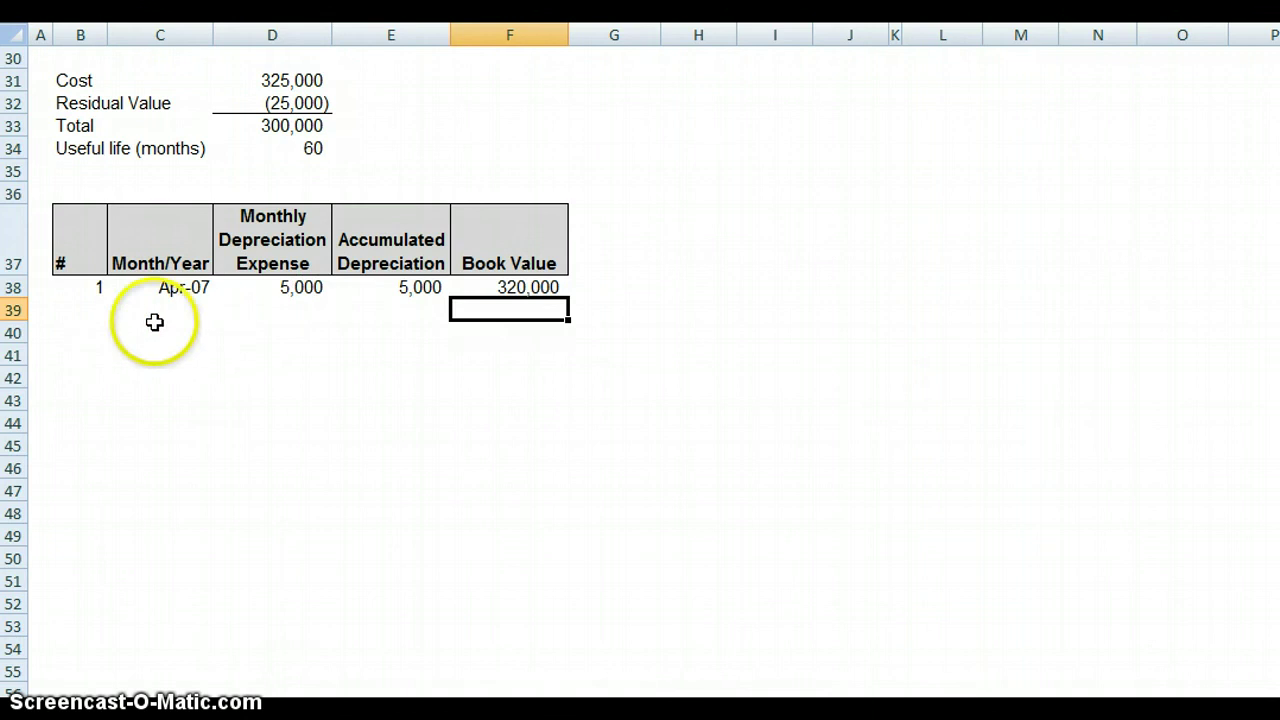
- Start the schedule's second row with number 2 in B39 and May 2007 in C39
{"action": "left_click", "coordinate": [91, 312]}
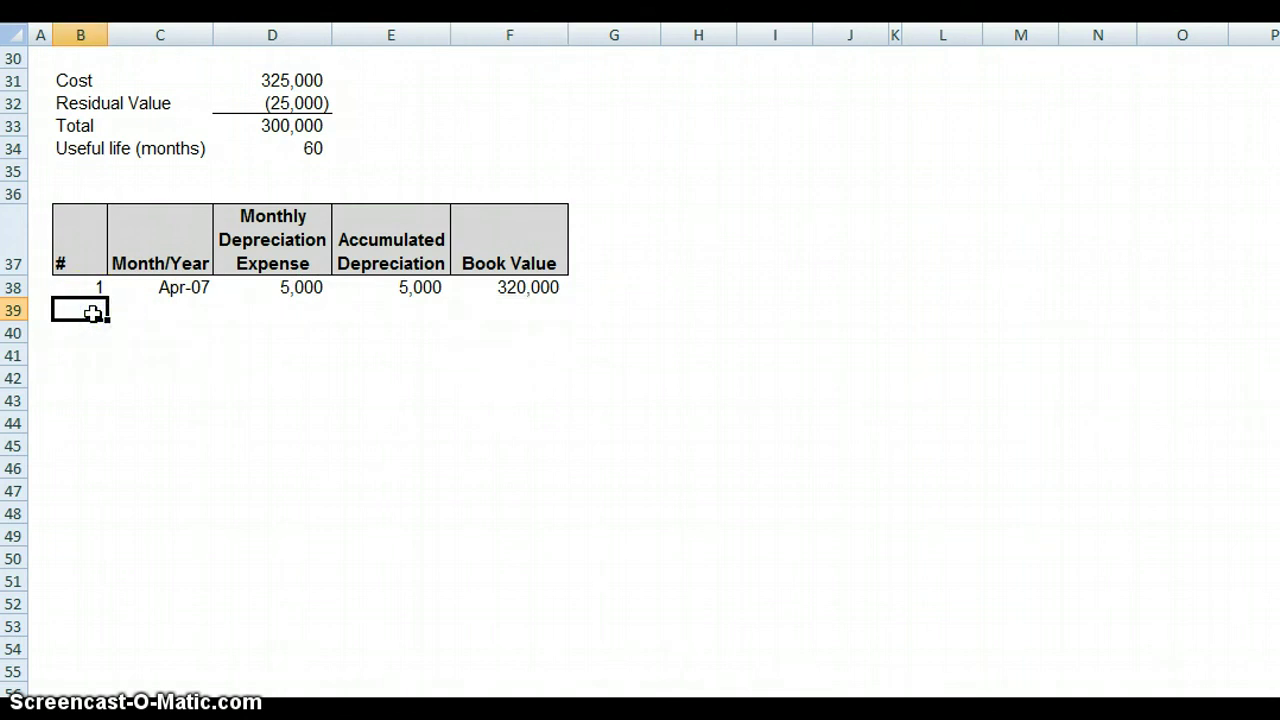
{"action": "type", "text": "2"}
{"action": "left_click", "coordinate": [149, 310]}
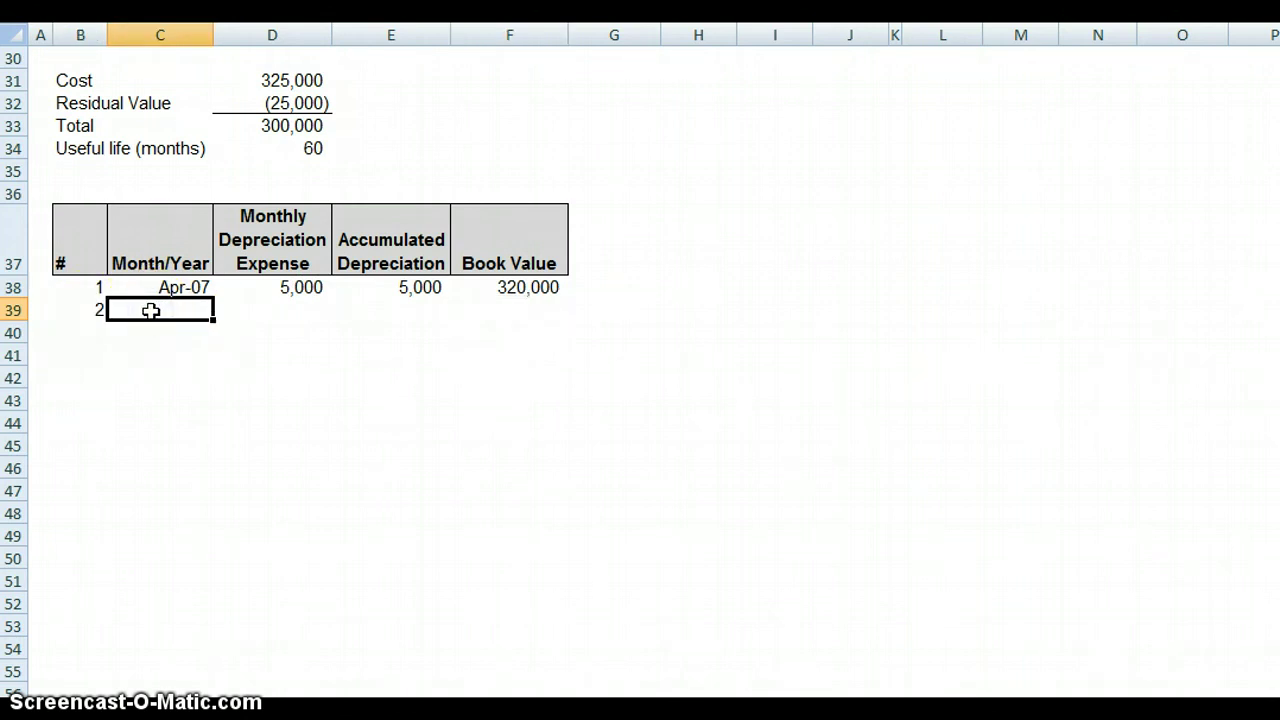
{"action": "type", "text": "May 2007"}
{"action": "key", "text": "Tab"}
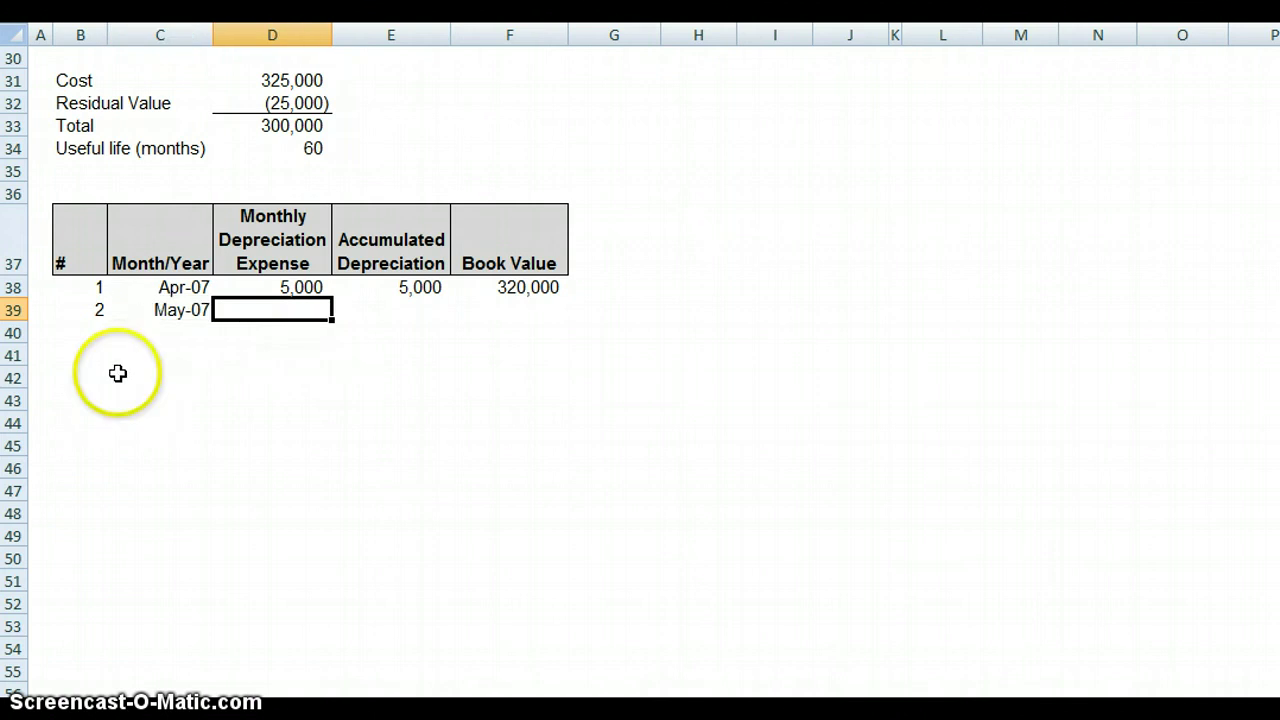
- Fill the monthly depreciation expense formula from D38 down to D39 and check the copied formula's cell references
{"action": "left_click", "coordinate": [280, 287]}
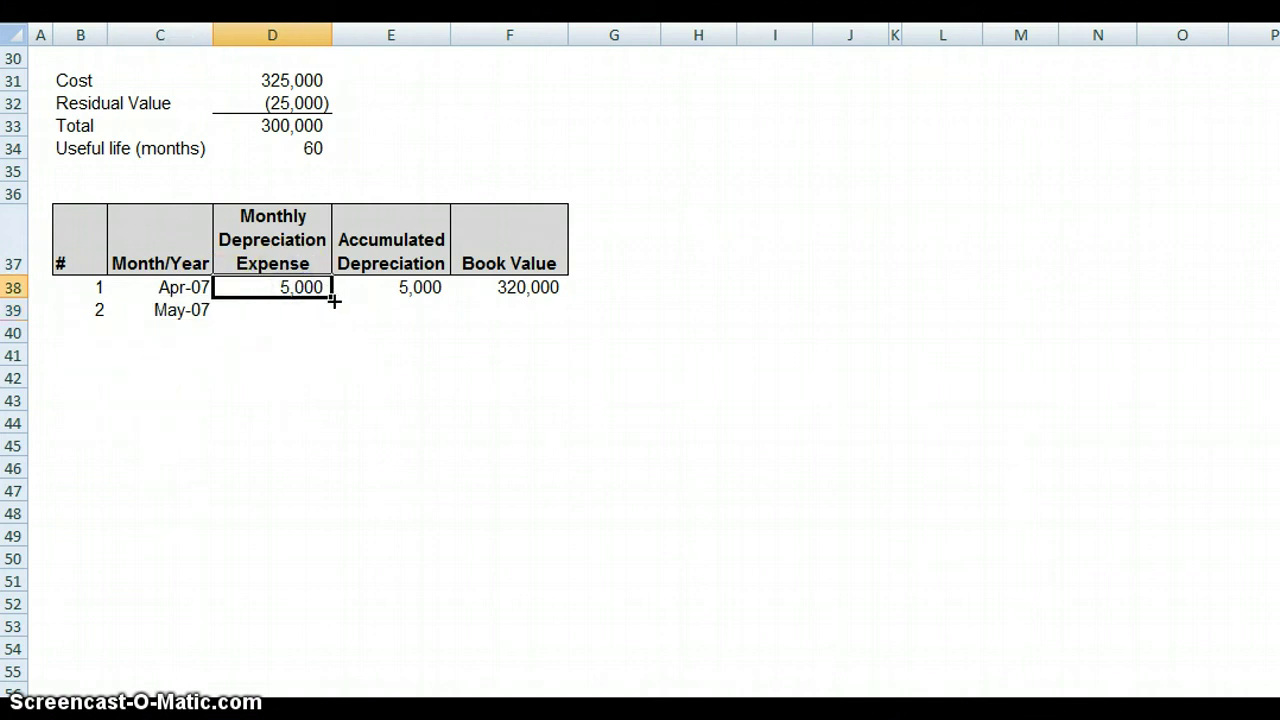
{"action": "left_click_drag", "start_coordinate": [334, 298], "coordinate": [340, 323]}
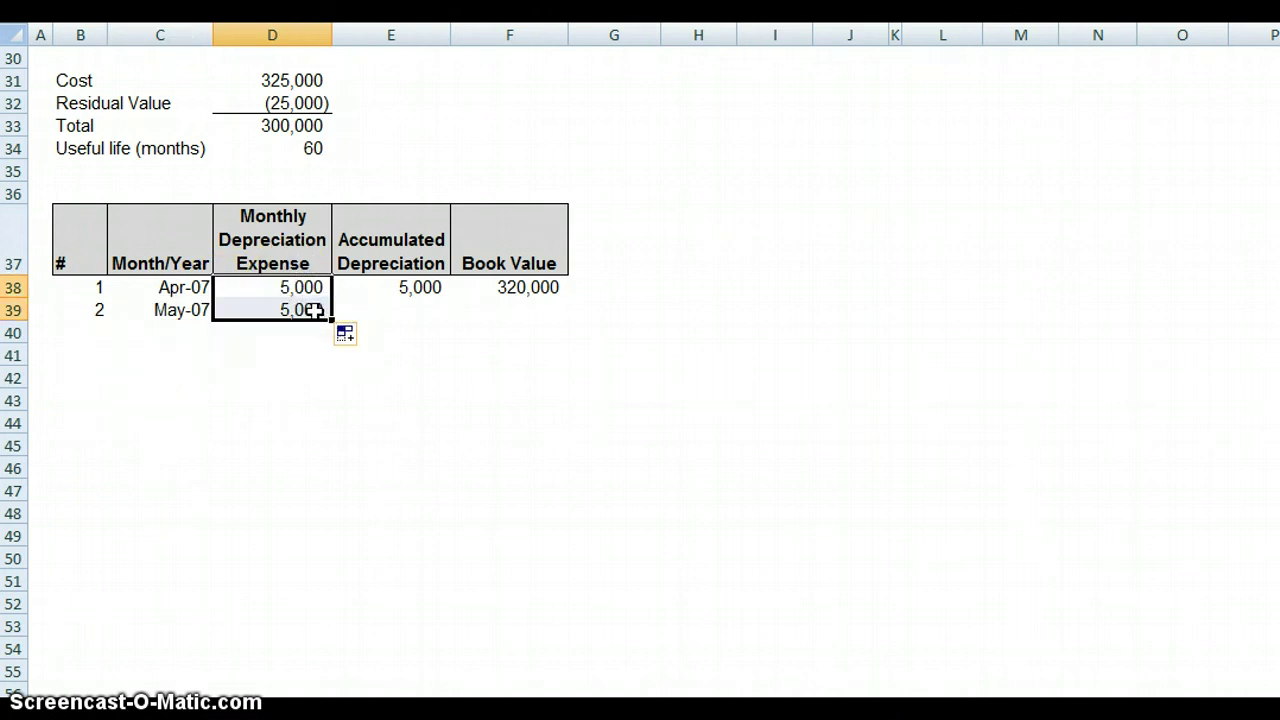
{"action": "left_click", "coordinate": [314, 312]}
{"action": "double_click", "coordinate": [314, 312]}
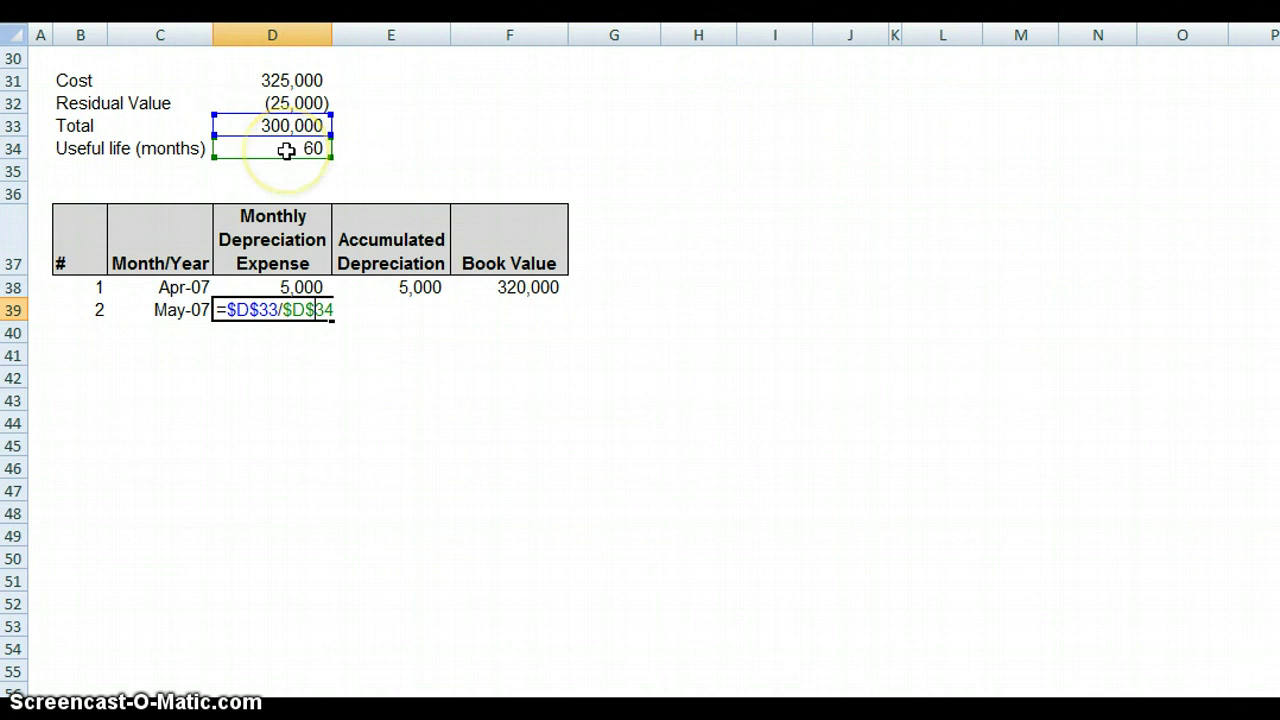
{"action": "key", "text": "Return"}
- Calculate the second month's accumulated depreciation in E39 as prior accumulated depreciation plus current expense with =E38+D39
{"action": "left_click", "coordinate": [418, 312]}
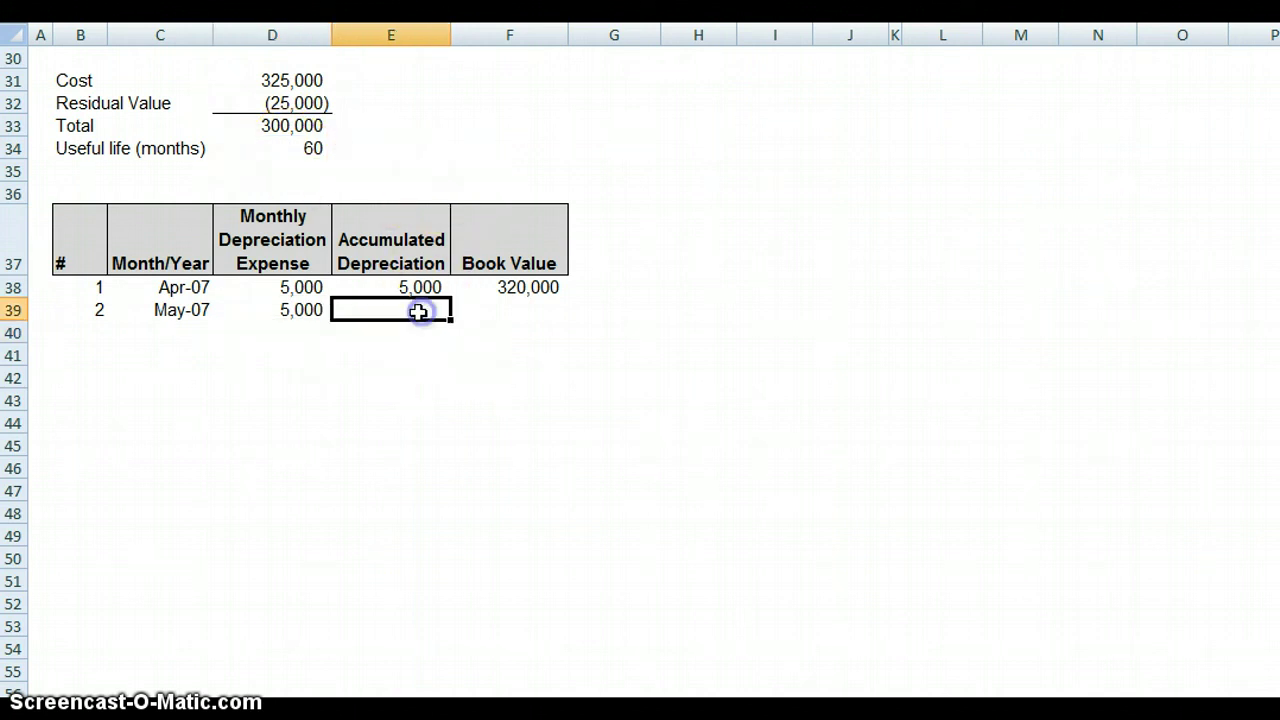
{"action": "type", "text": "="}
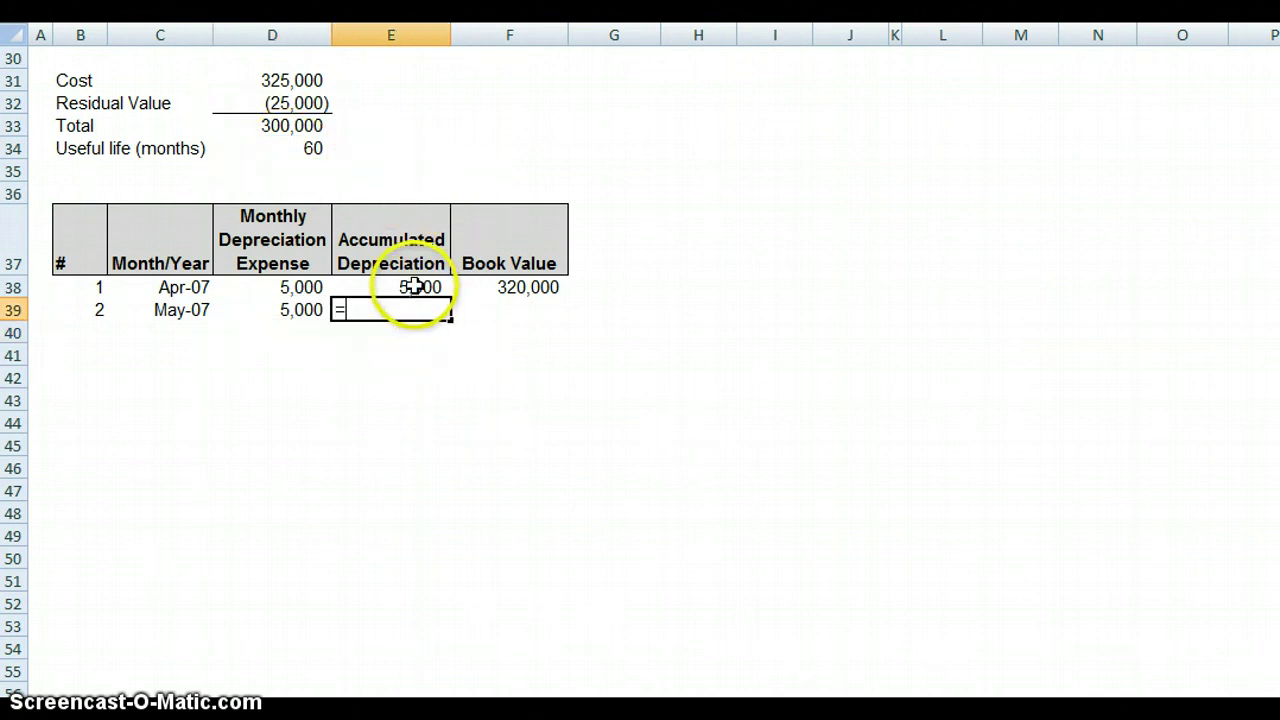
{"action": "left_click", "coordinate": [416, 287]}
{"action": "type", "text": "+"}
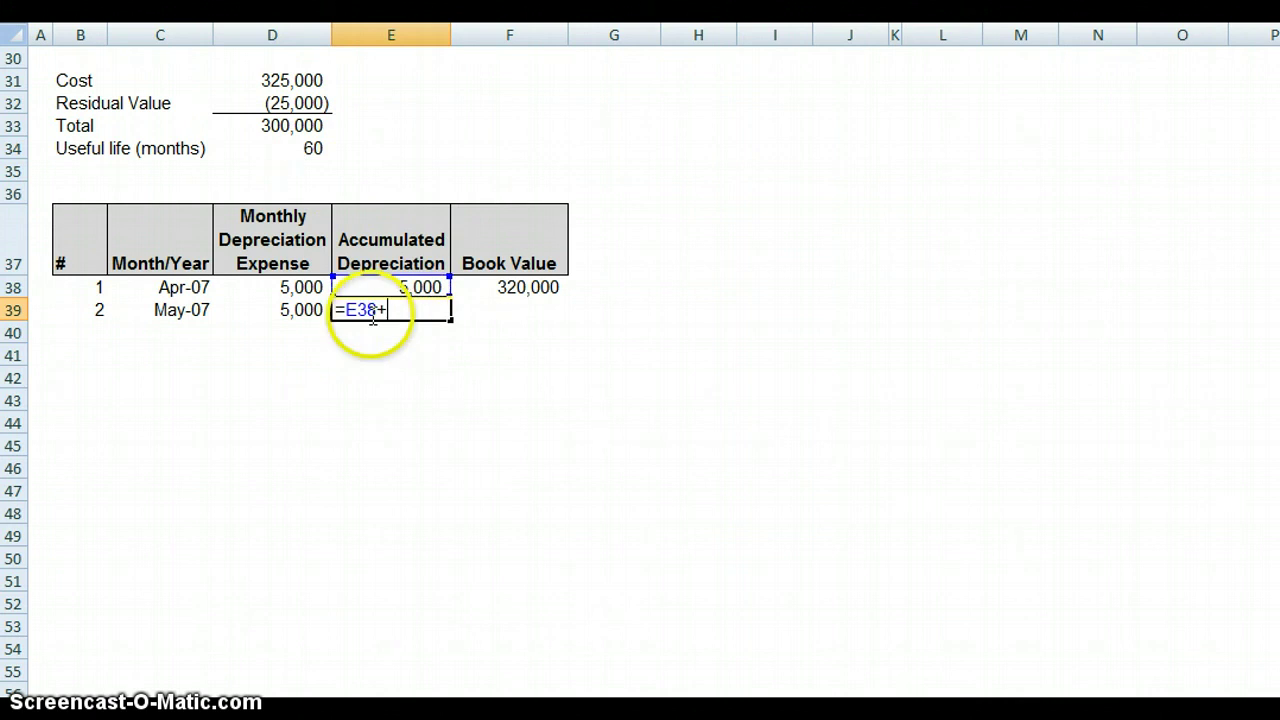
{"action": "left_click", "coordinate": [286, 310]}
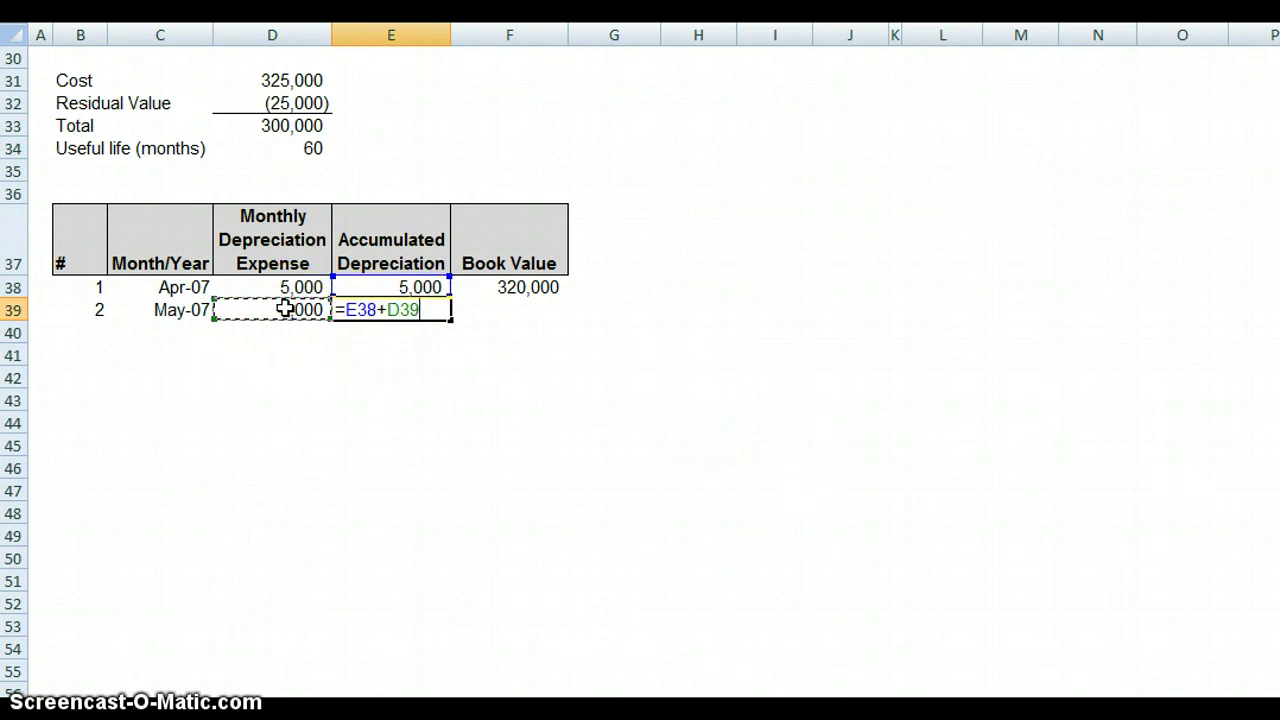
{"action": "key", "text": "Return"}
- Calculate the second month's book value in F39 as prior book value minus current expense with =F38-D39
{"action": "left_click", "coordinate": [503, 310]}
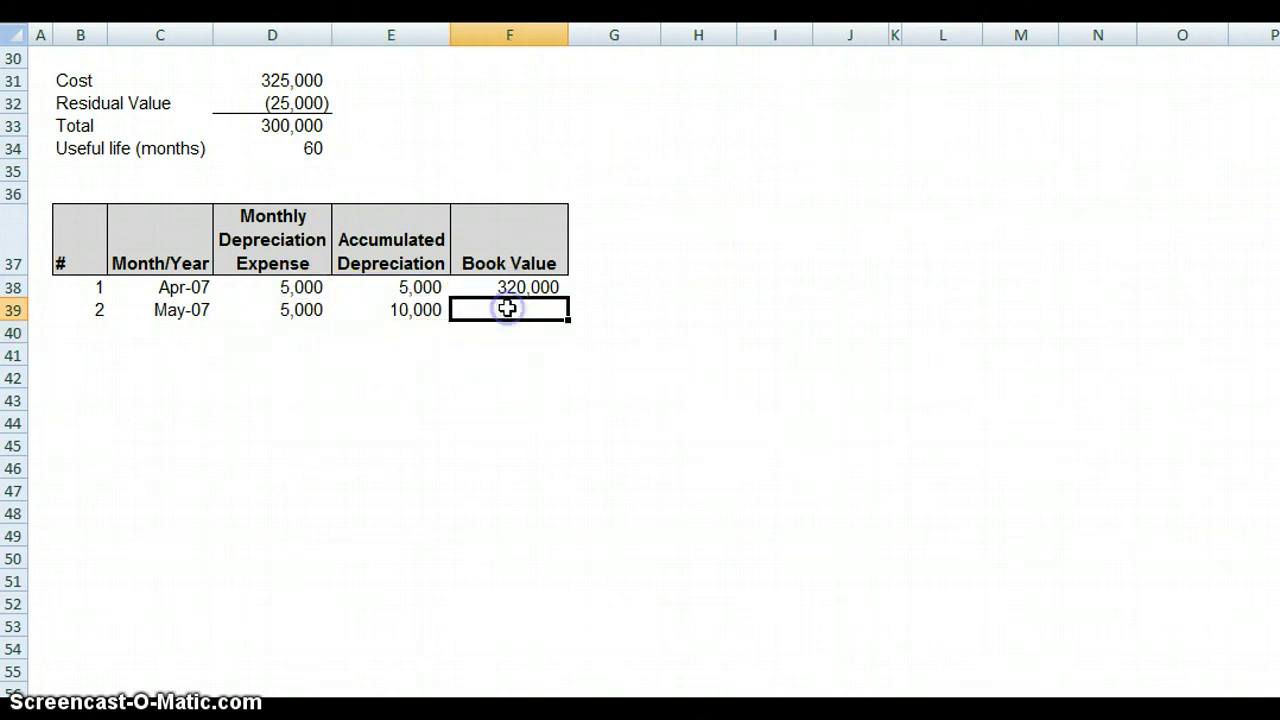
{"action": "type", "text": "="}
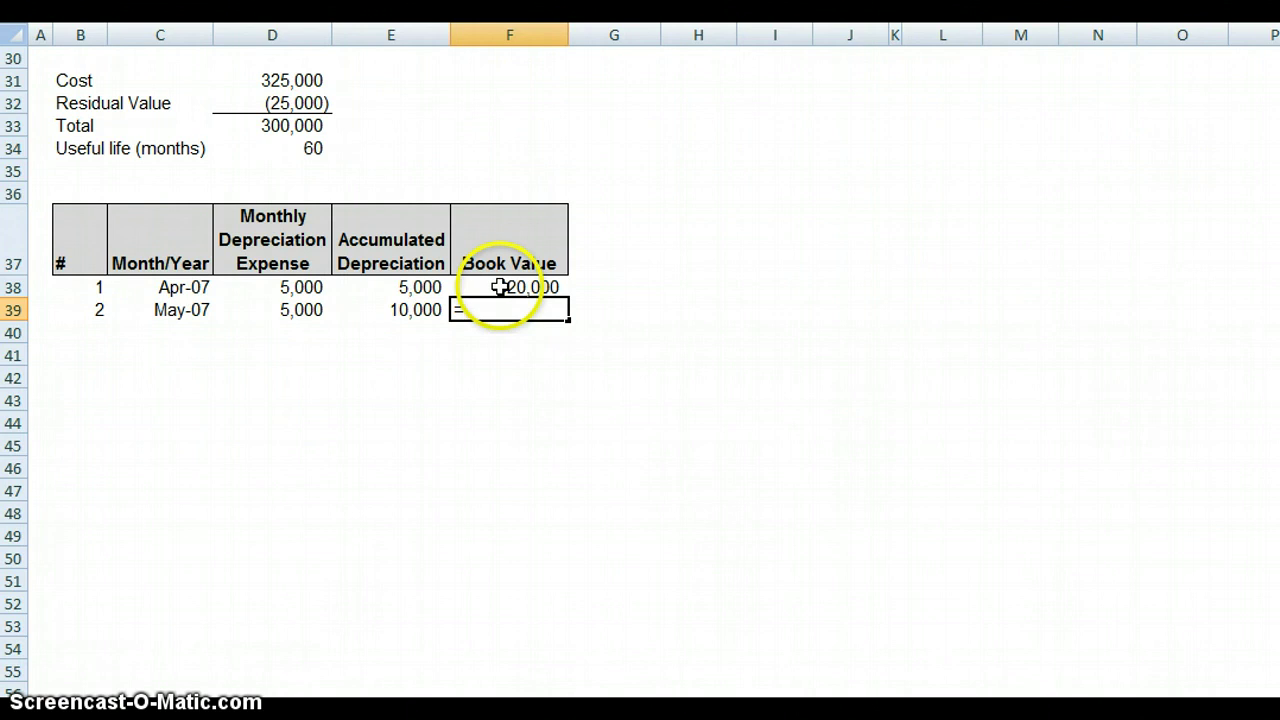
{"action": "left_click", "coordinate": [500, 287]}
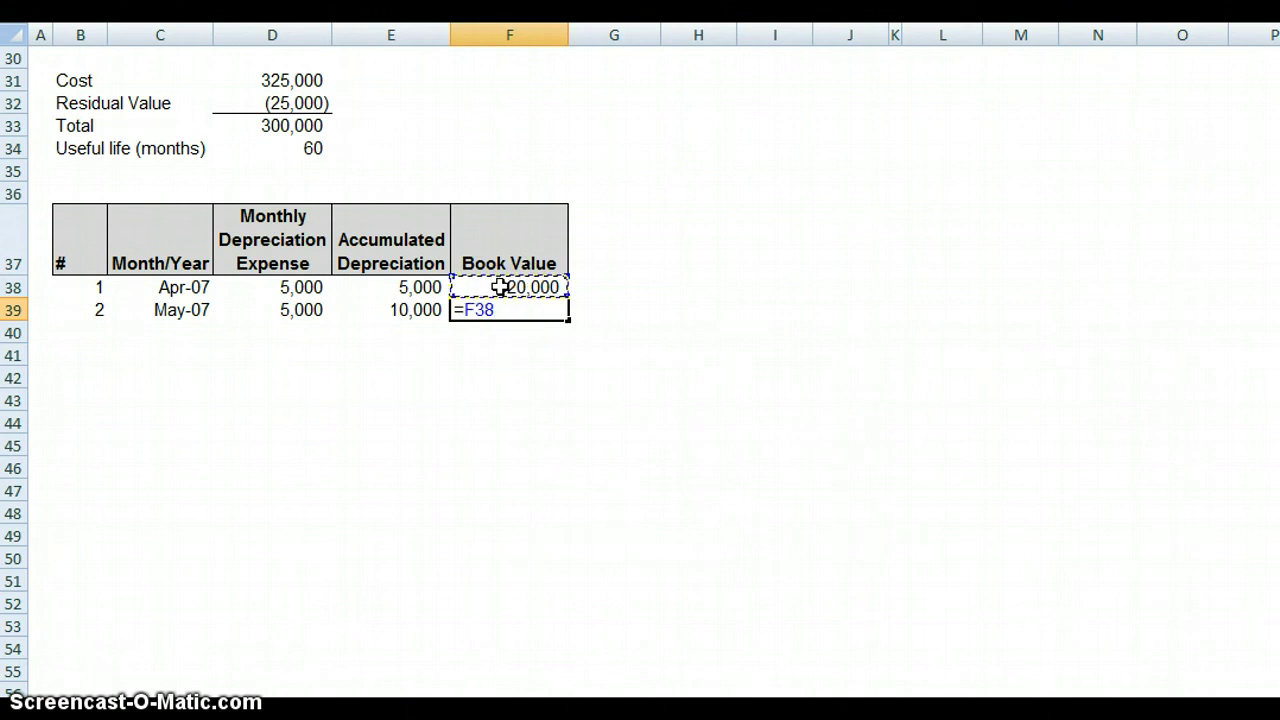
{"action": "type", "text": "-"}
{"action": "left_click", "coordinate": [287, 310]}
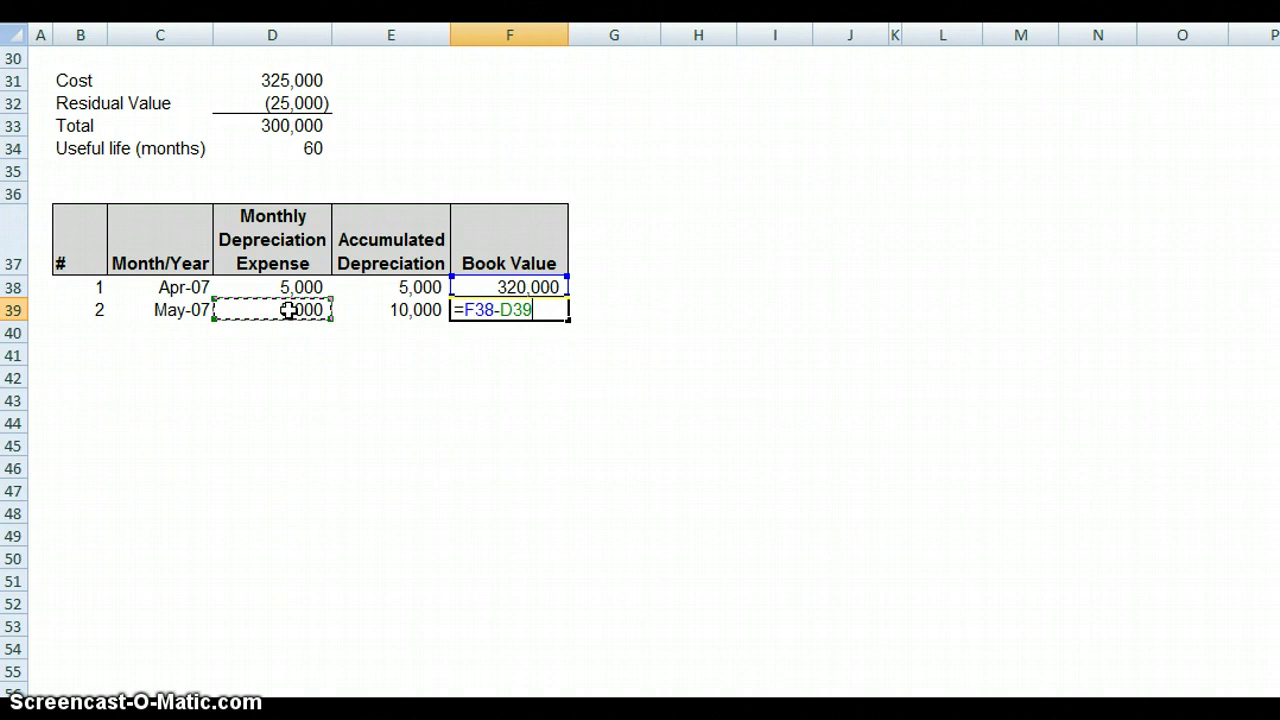
{"action": "key", "text": "Return"}
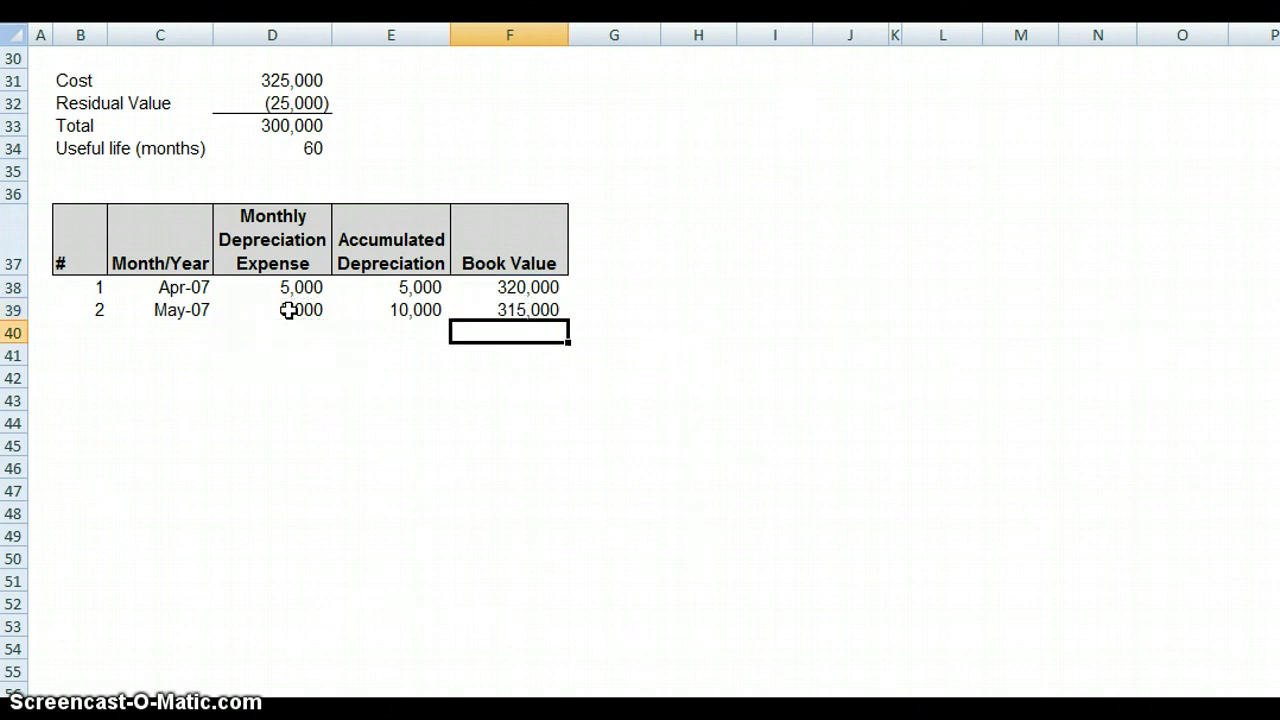
- Start the schedule's third row with number 3 in B40 and June 2007 in C40
{"action": "left_click", "coordinate": [99, 333]}
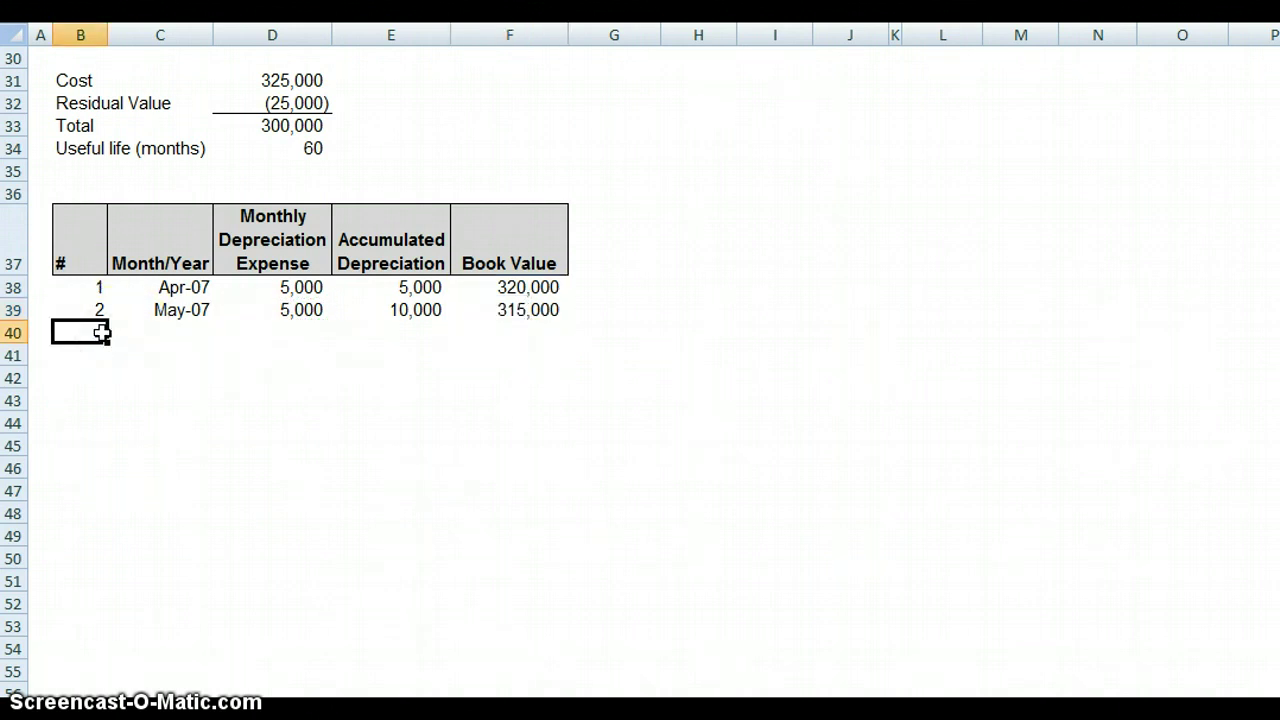
{"action": "type", "text": "3"}
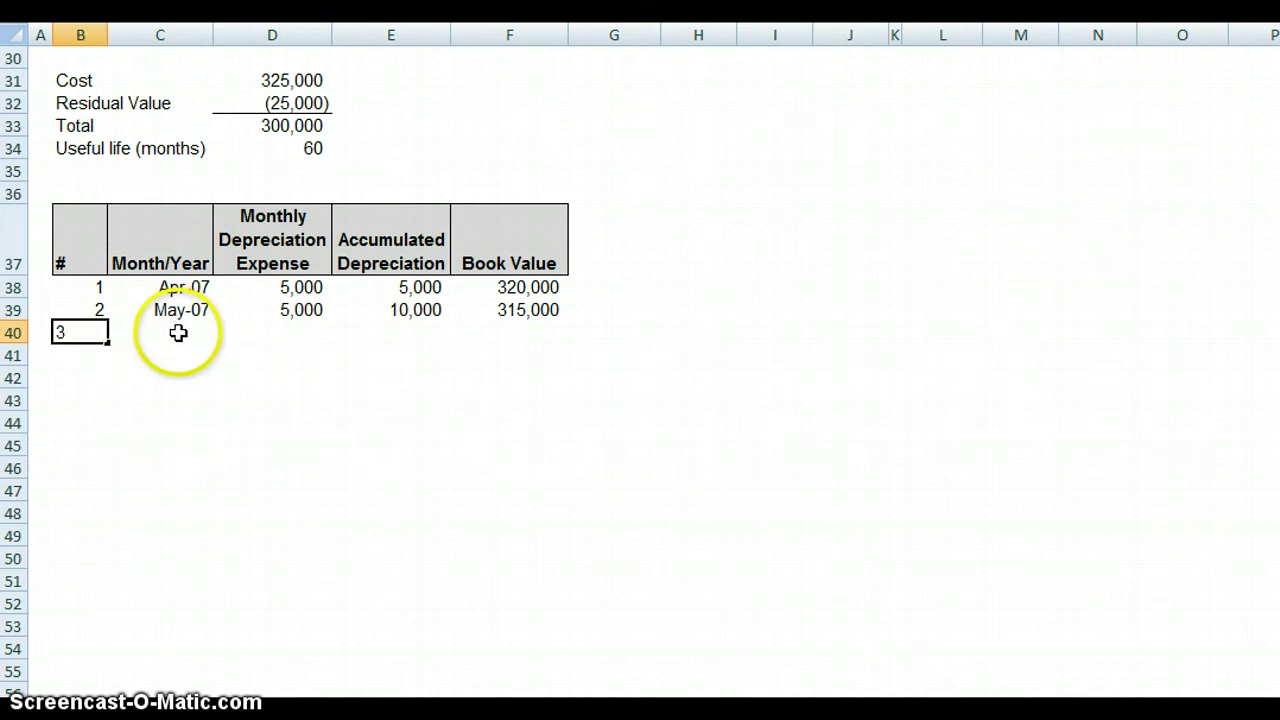
{"action": "left_click", "coordinate": [178, 333]}
{"action": "type", "text": "Ju"}
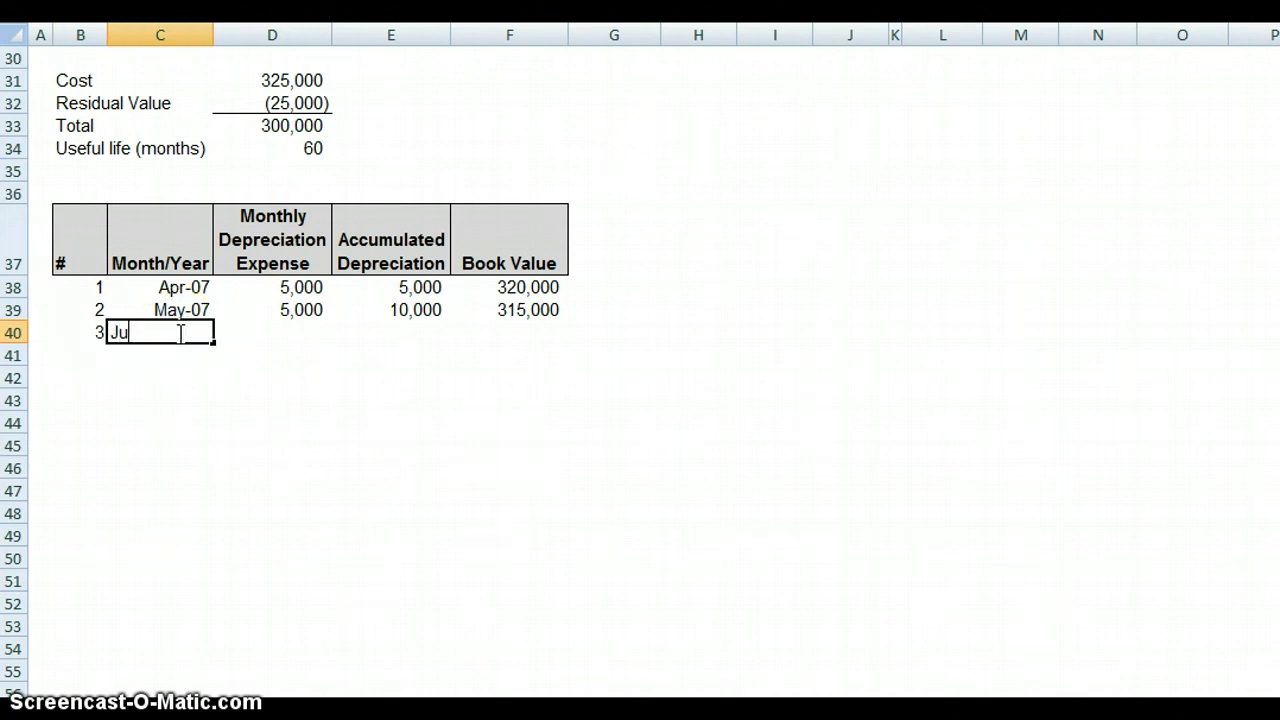
{"action": "type", "text": "ne 2007"}
{"action": "key", "text": "Tab"}
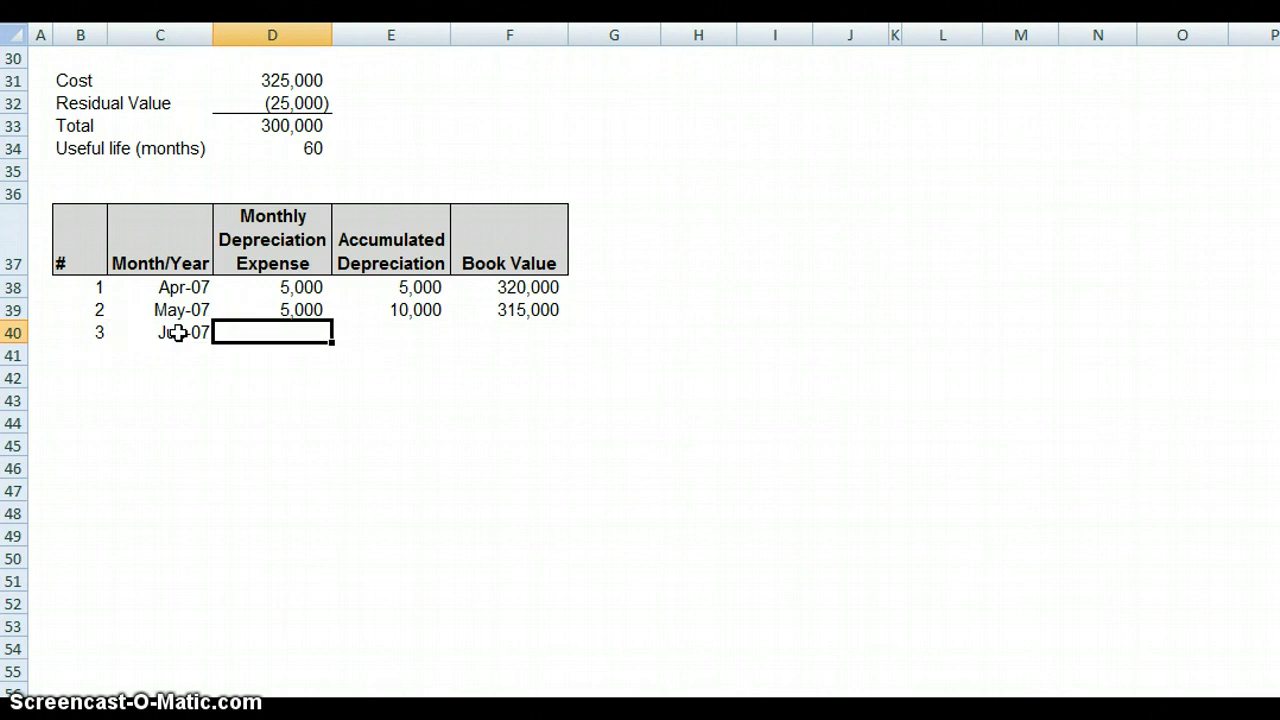
- Fill the expense, accumulated depreciation and book value formulas from D39:F39 down to row 40 and check the copied formulas
{"action": "left_click_drag", "start_coordinate": [317, 303], "coordinate": [572, 343]}
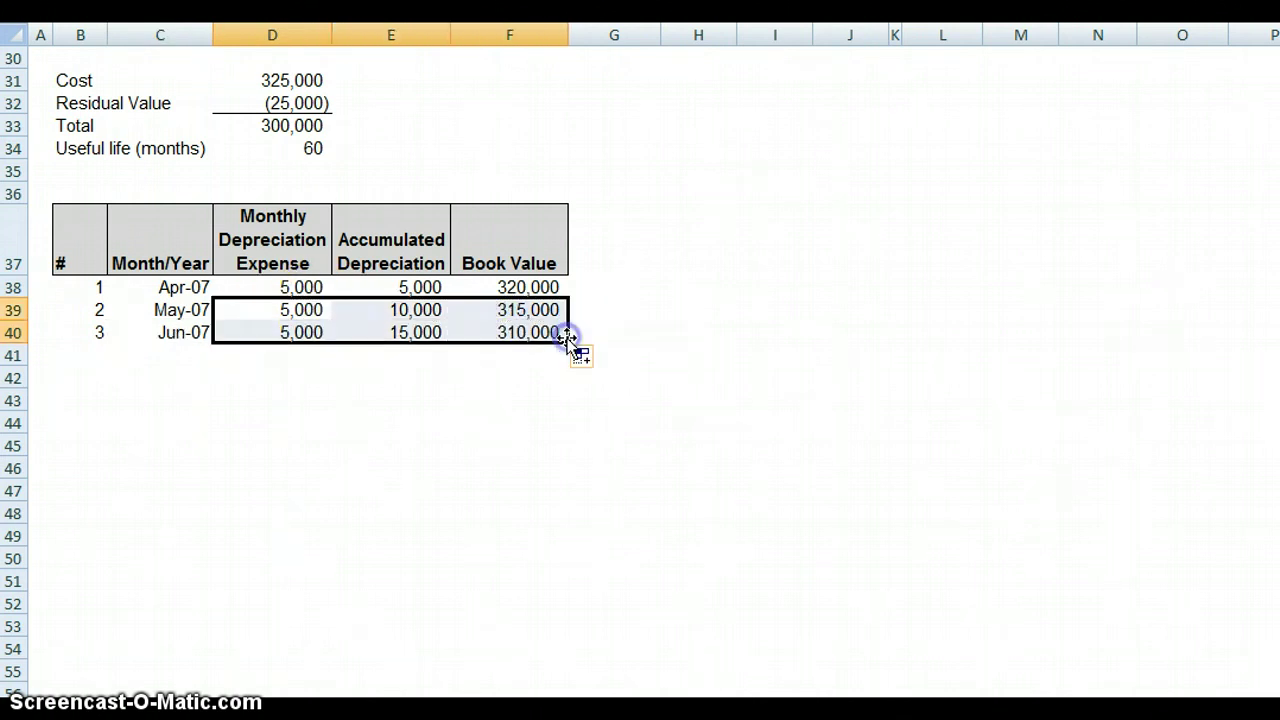
{"action": "left_click", "coordinate": [282, 334]}
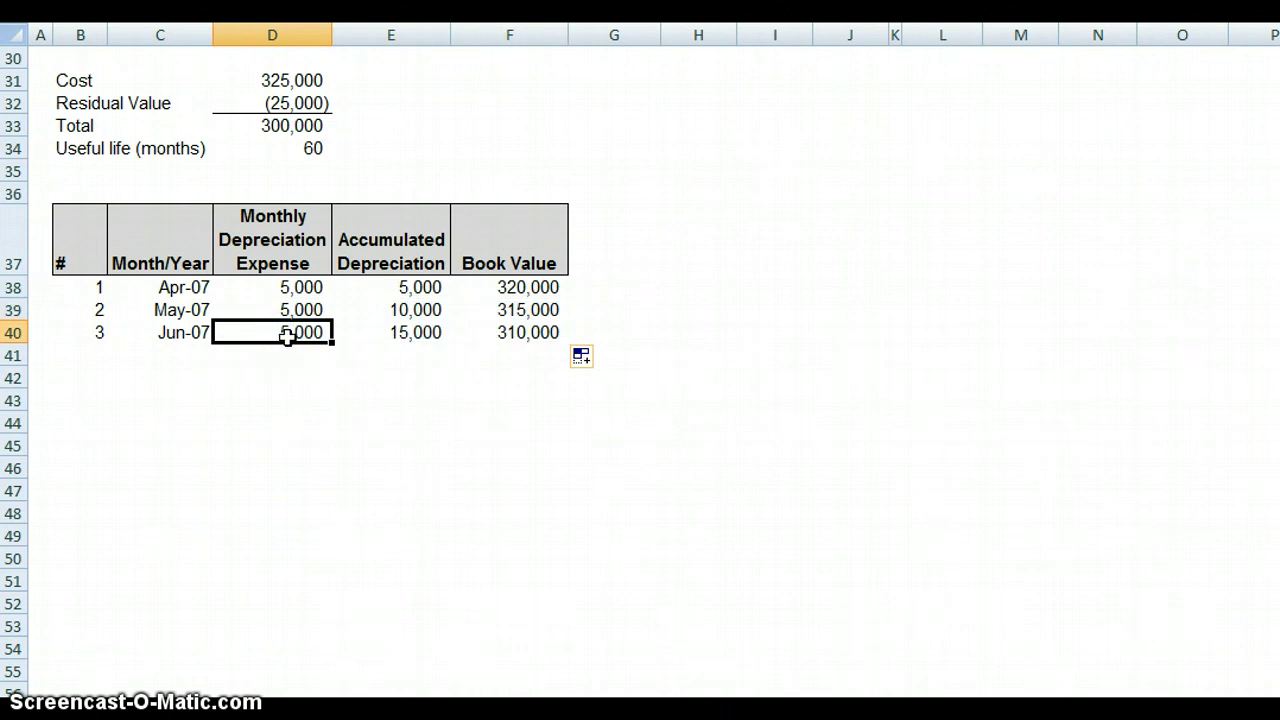
{"action": "left_click", "coordinate": [395, 337]}
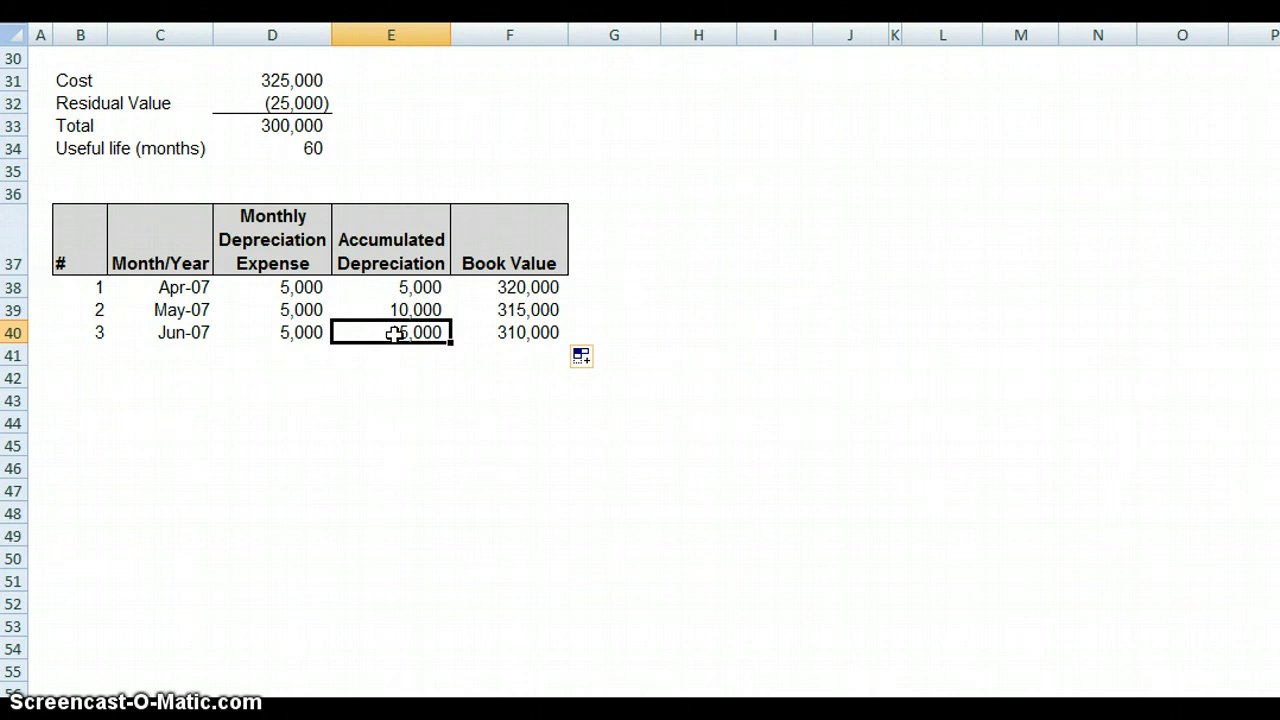
{"action": "left_click", "coordinate": [488, 335]}
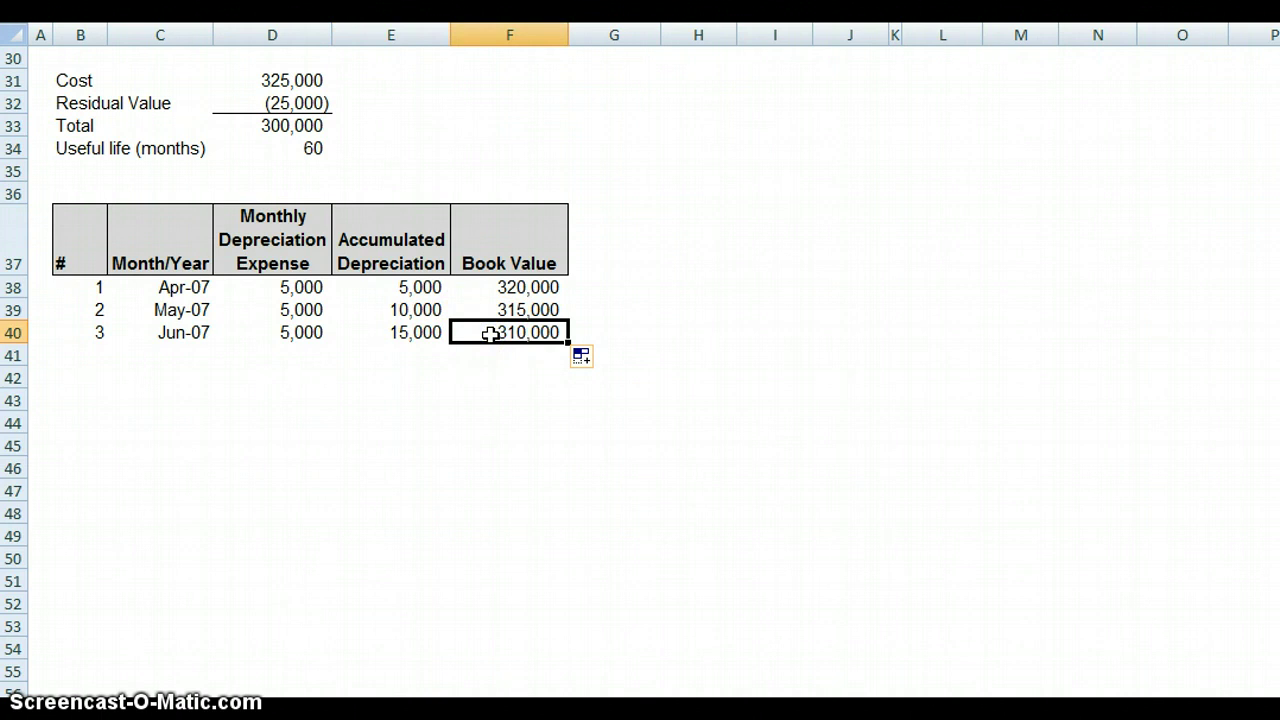
{"action": "double_click", "coordinate": [490, 335]}
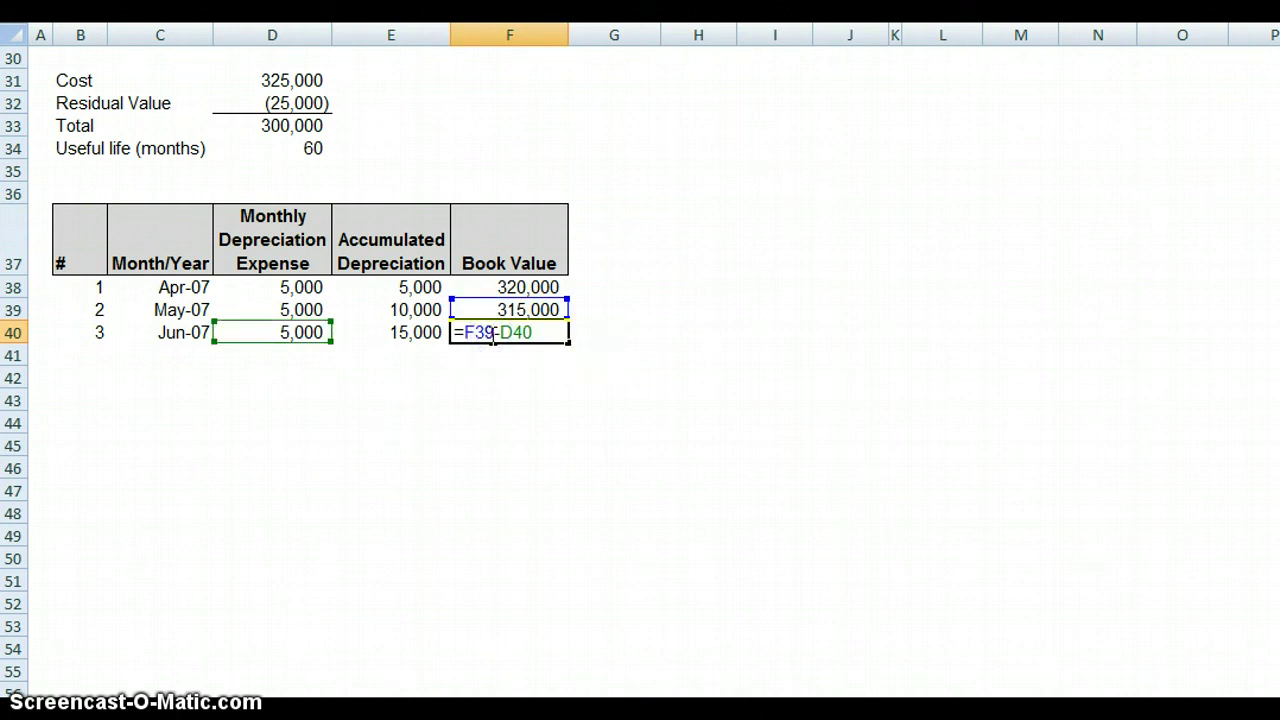
{"action": "left_click", "coordinate": [528, 334]}
{"action": "key", "text": "Return"}
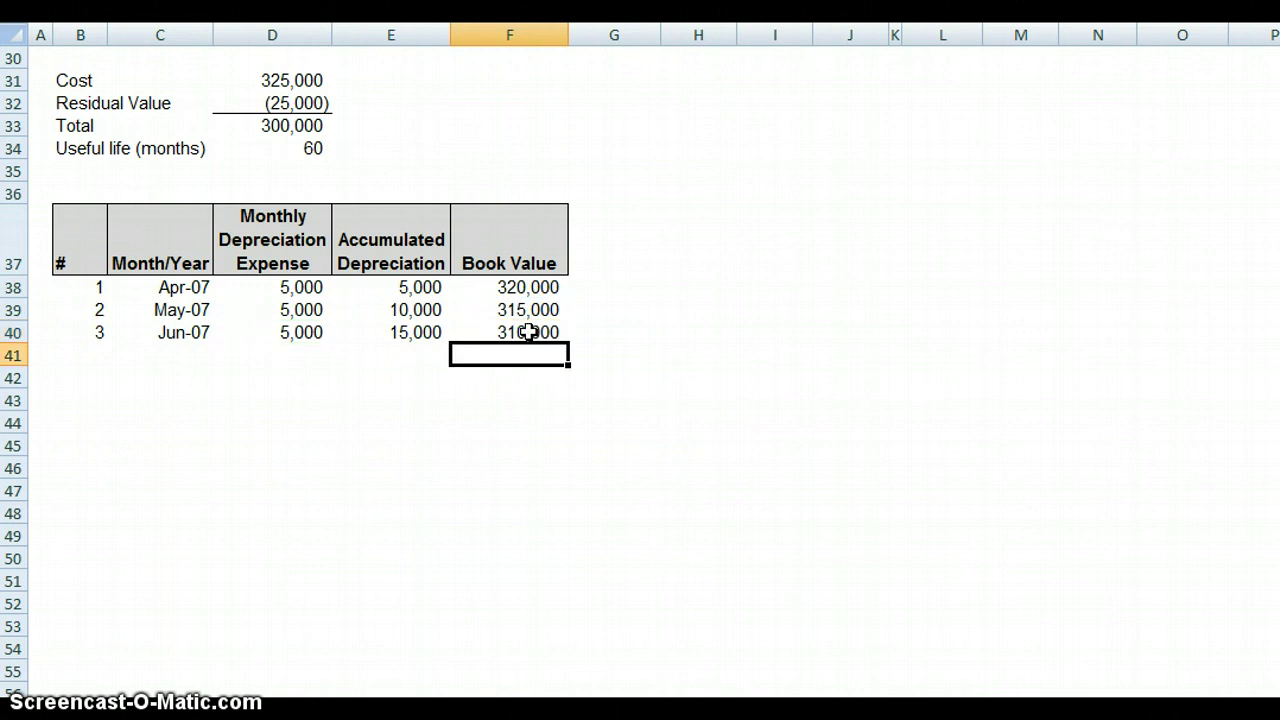
- Add borders around all cells in B38:F40 and extend the month numbering in column B down to 60
{"action": "left_click", "coordinate": [78, 285]}
{"action": "left_click_drag", "start_coordinate": [201, 316], "coordinate": [494, 326]}
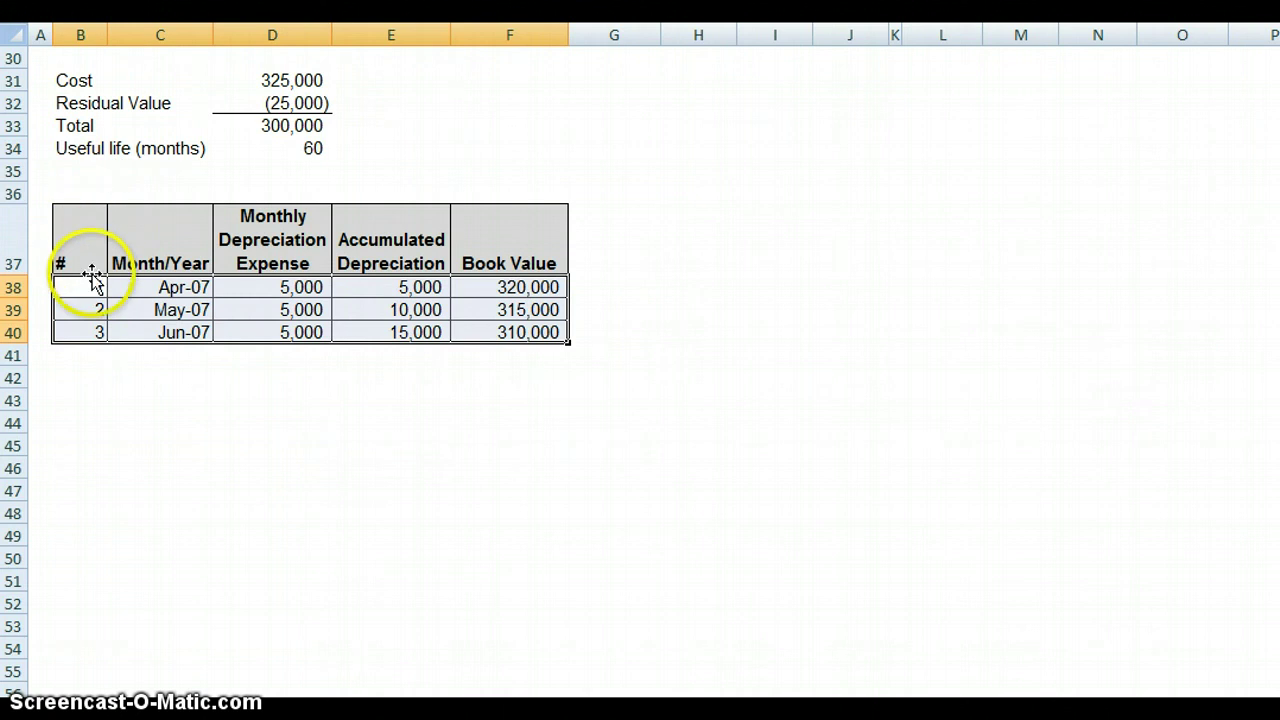
{"action": "left_click_drag", "start_coordinate": [86, 289], "coordinate": [92, 330]}
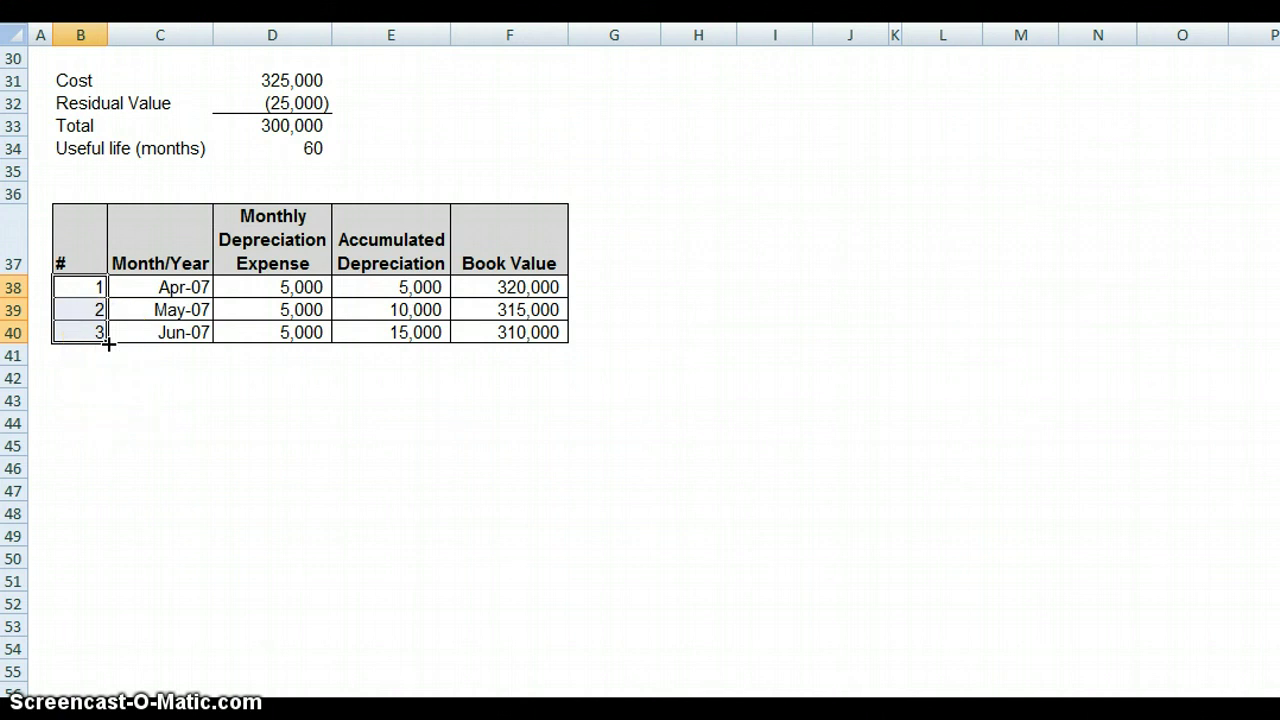
{"action": "left_click_drag", "start_coordinate": [108, 343], "coordinate": [101, 599]}
- Fill the month, expense, accumulated depreciation and book value columns from C39:F40 down to the last numbered row, 97
{"action": "scroll", "coordinate": [463, 620], "scroll_direction": "up", "scroll_amount": 11}
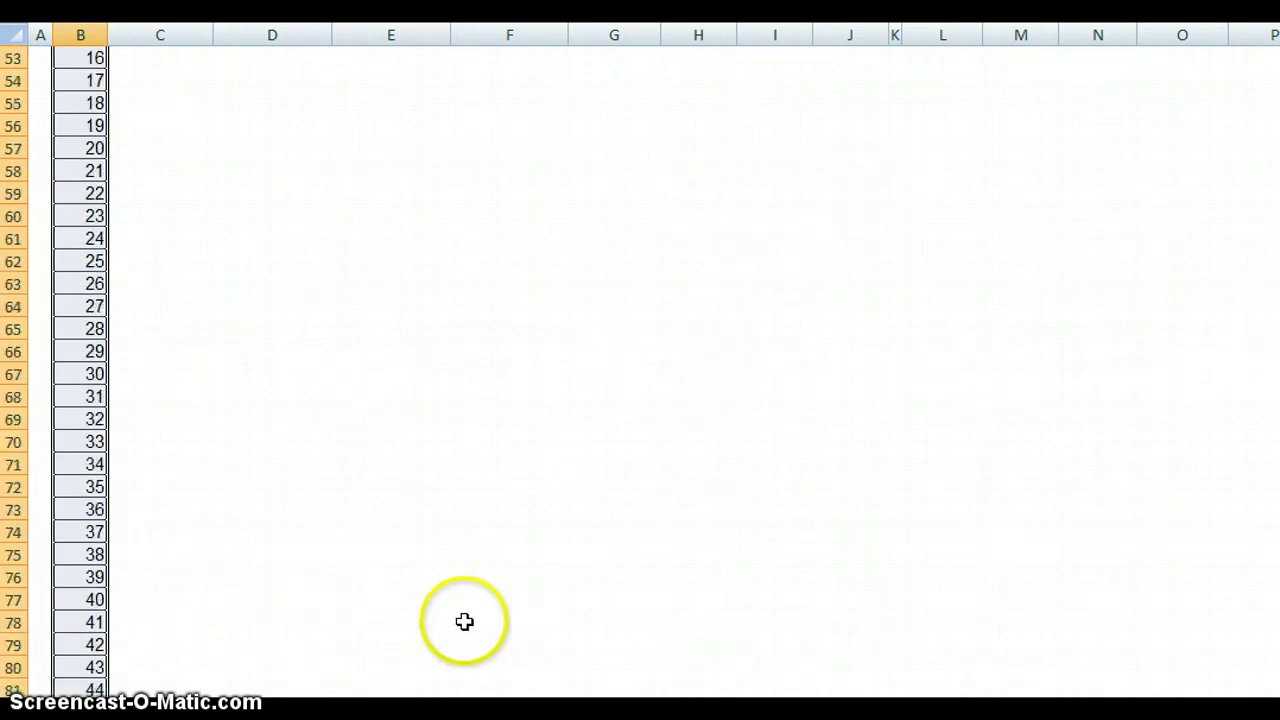
{"action": "scroll", "coordinate": [459, 621], "scroll_direction": "up", "scroll_amount": 4}
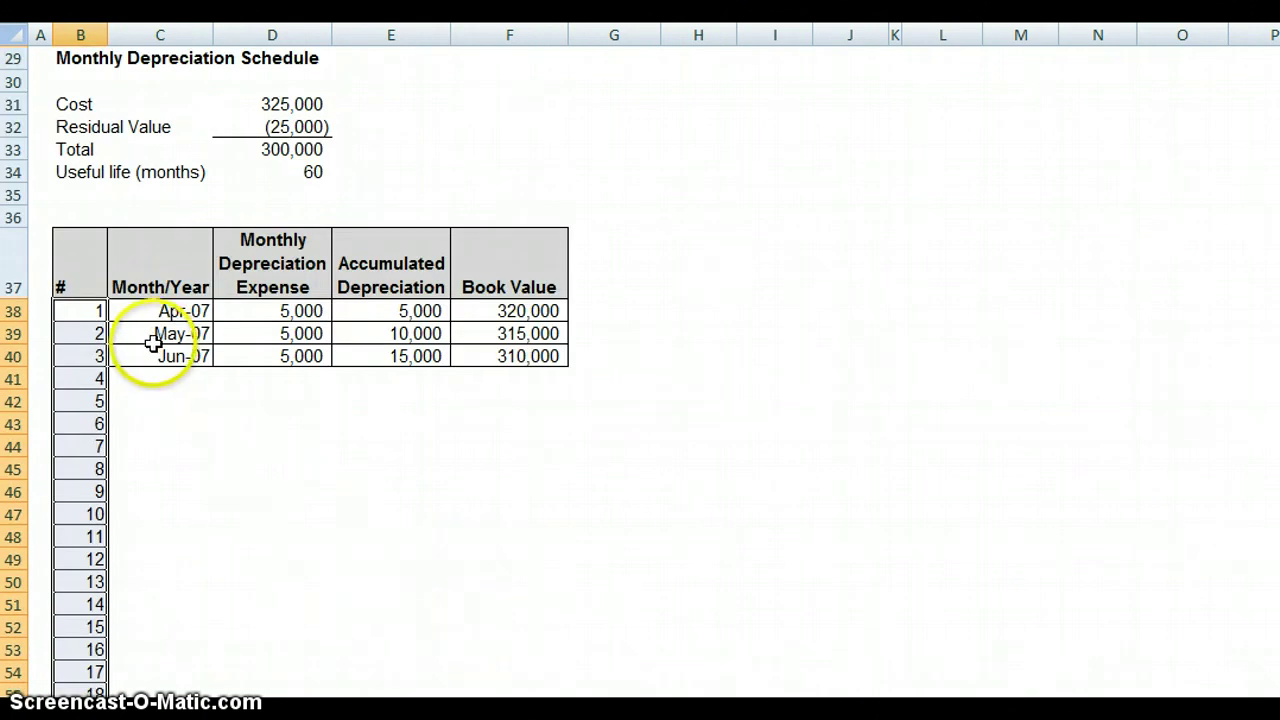
{"action": "left_click_drag", "start_coordinate": [160, 335], "coordinate": [538, 372]}
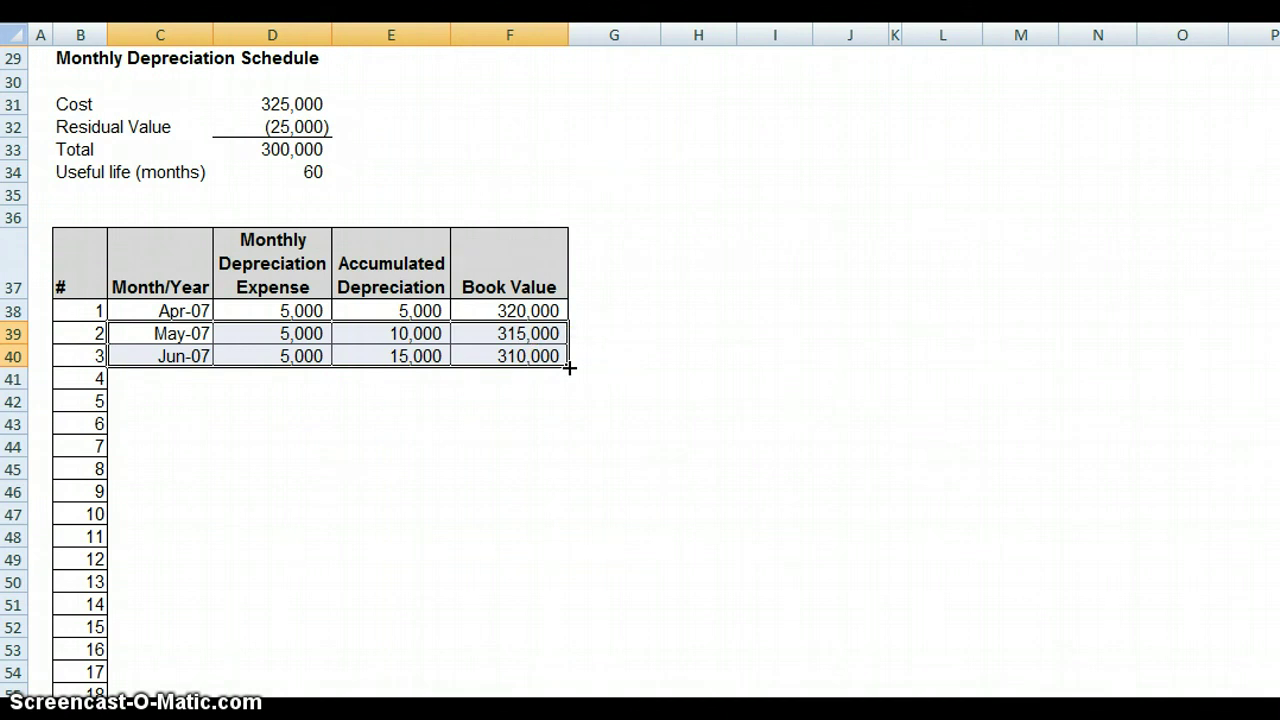
{"action": "left_click", "coordinate": [562, 372]}
{"action": "double_click", "coordinate": [566, 370]}
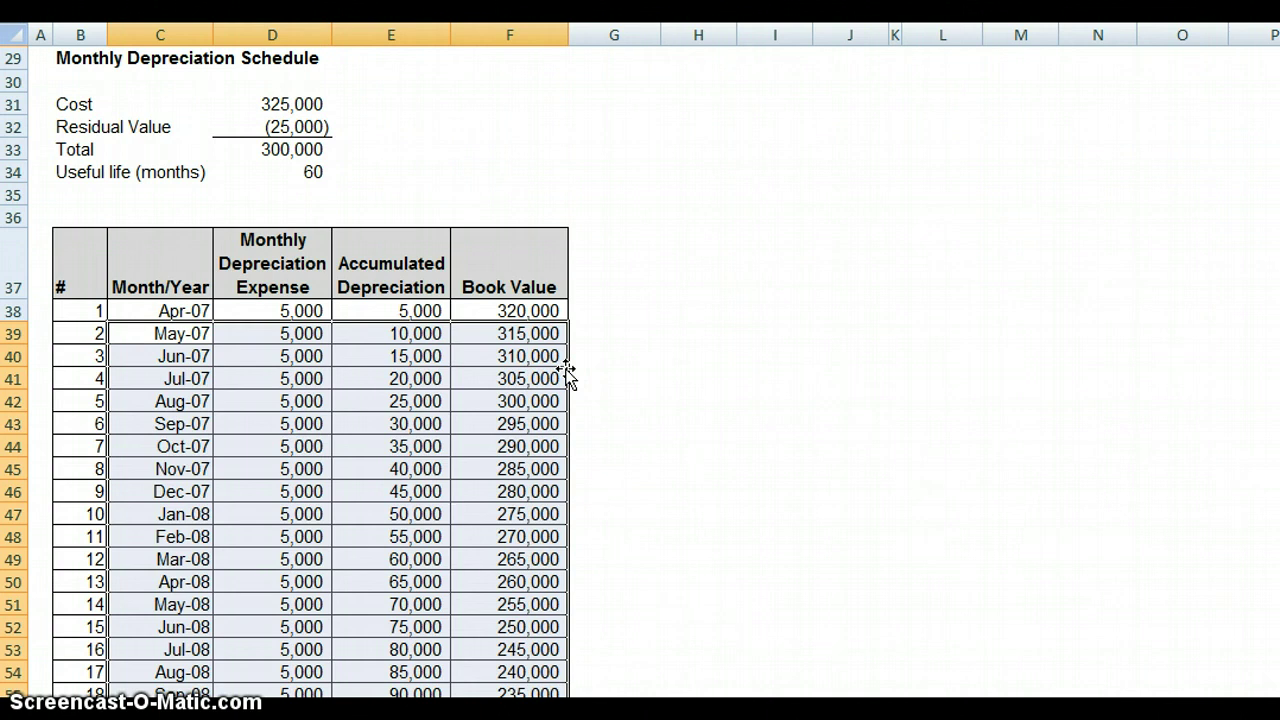
- Highlight the depreciable total in D33 and the final month's accumulated depreciation in E97 with yellow fill
{"action": "scroll", "coordinate": [566, 374], "scroll_direction": "up", "scroll_amount": 3}
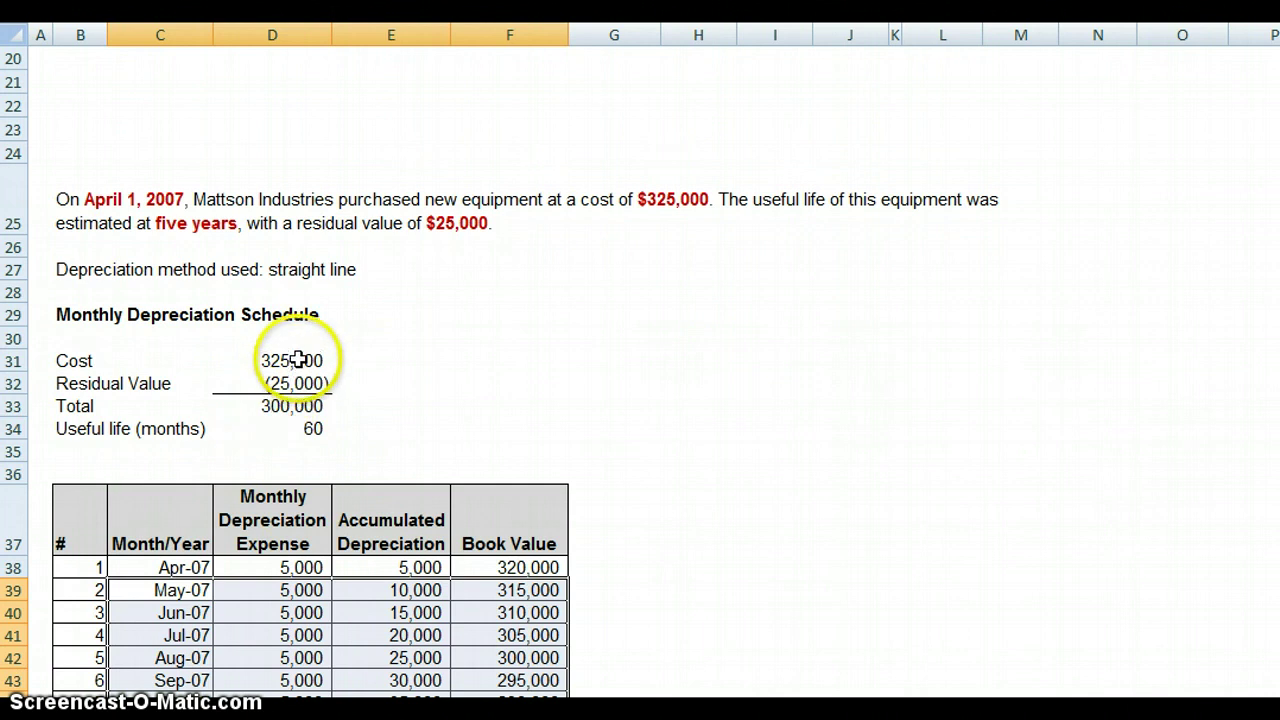
{"action": "left_click", "coordinate": [304, 405]}
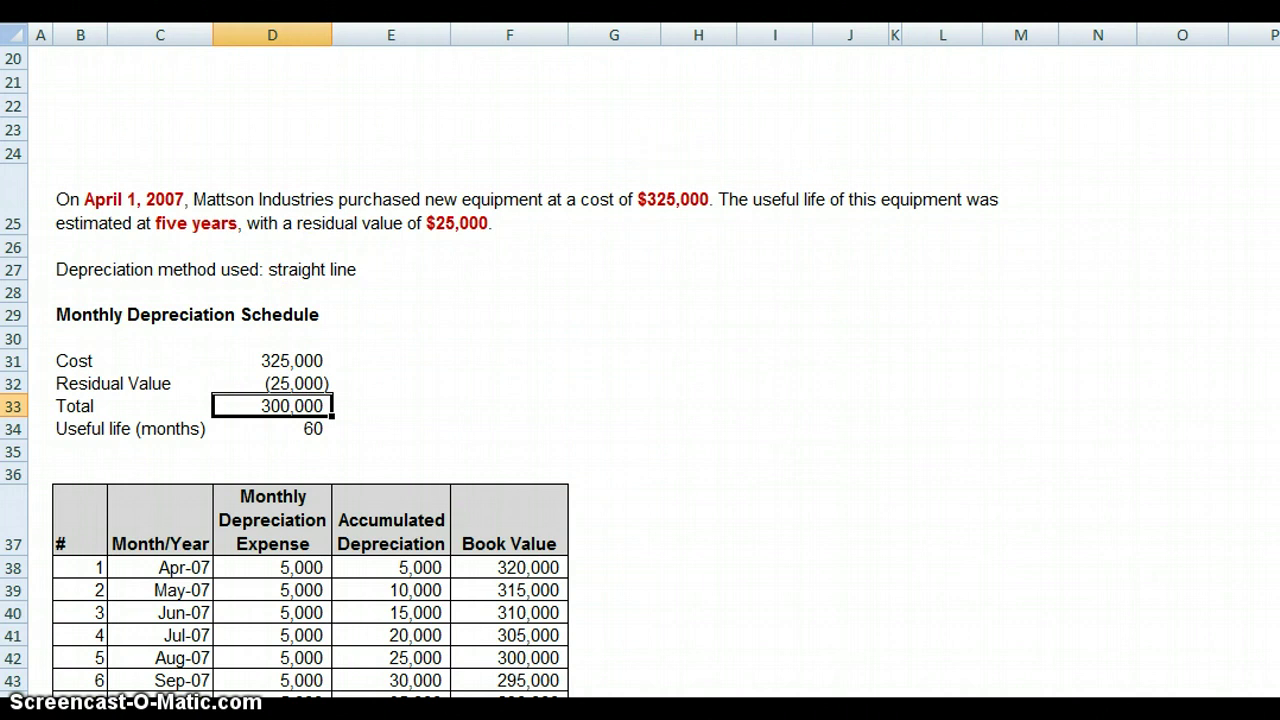
{"action": "left_click", "coordinate": [346, 20]}
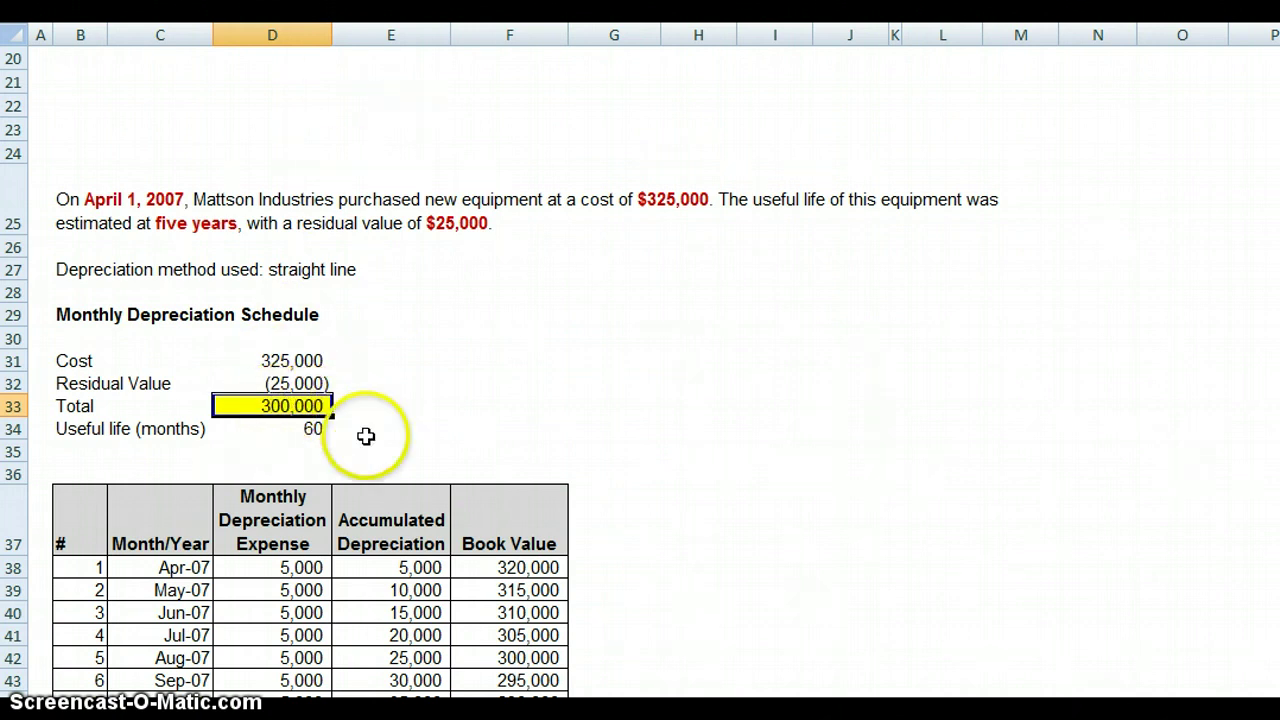
{"action": "scroll", "coordinate": [409, 482], "scroll_direction": "down", "scroll_amount": 9}
{"action": "scroll", "coordinate": [420, 487], "scroll_direction": "down", "scroll_amount": 9}
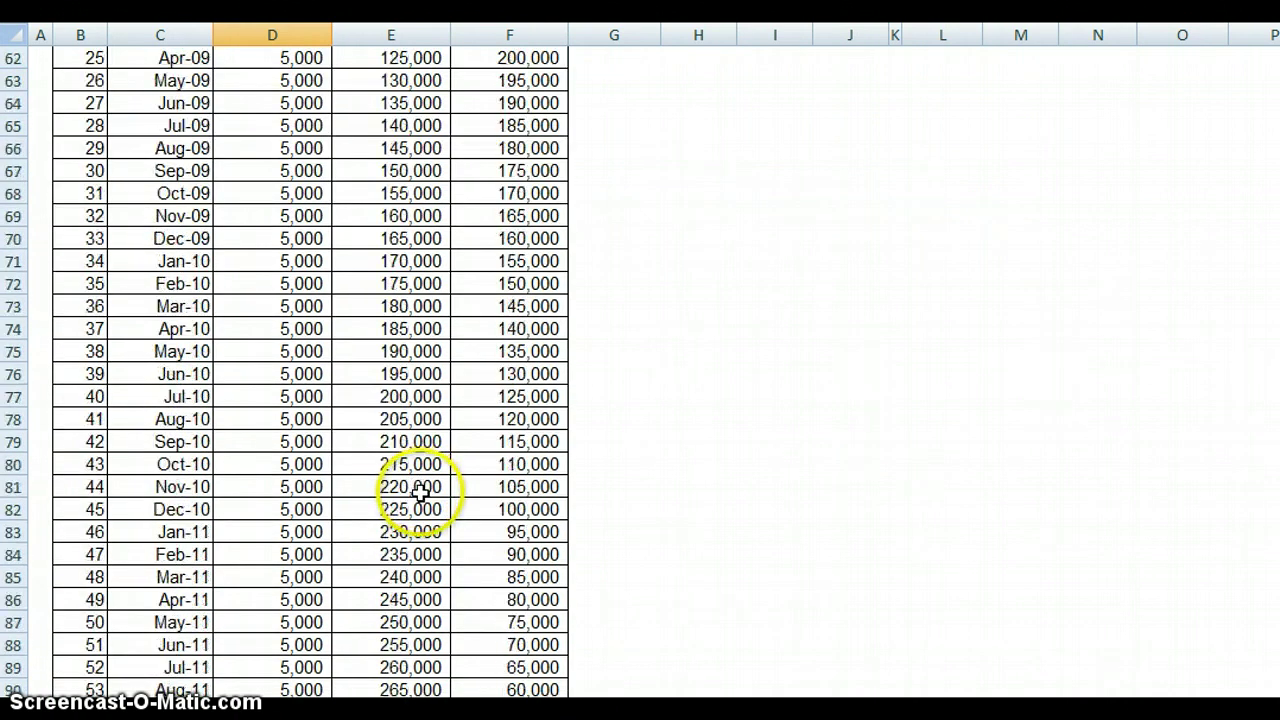
{"action": "left_click", "coordinate": [405, 574]}
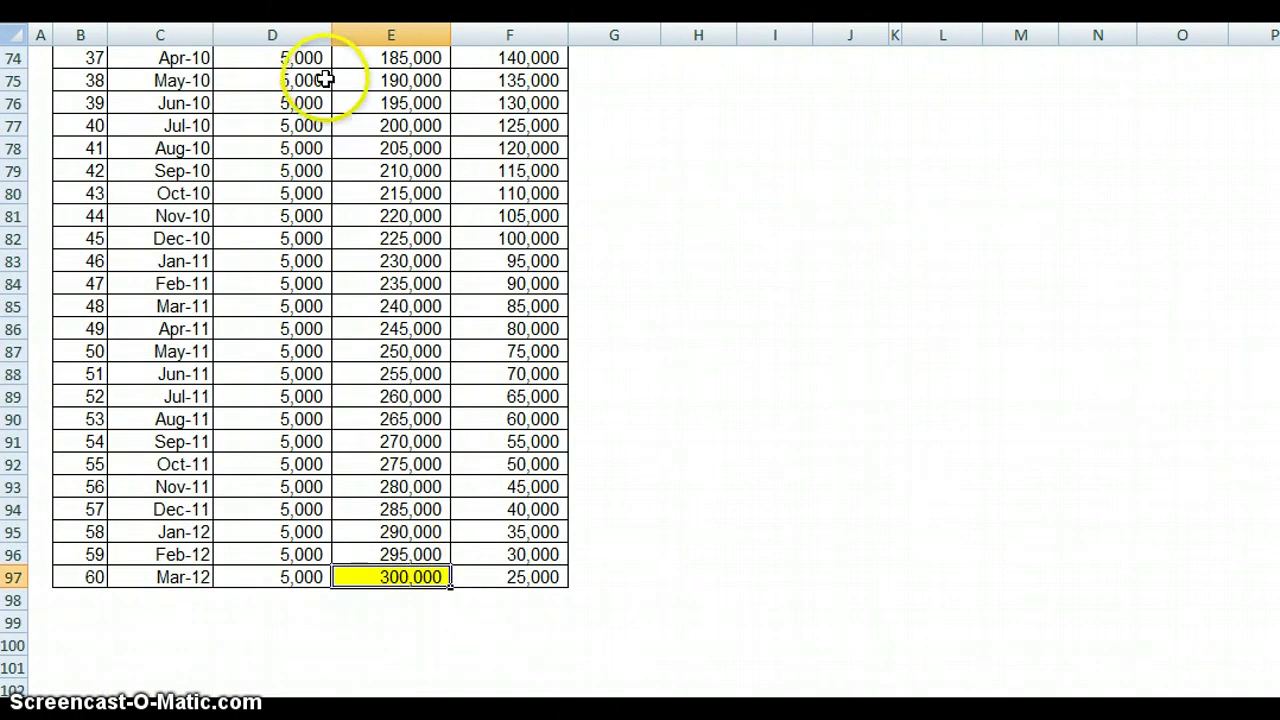
- Check the residual value in D32 against the final month's book value and highlight F97 with yellow fill
{"action": "scroll", "coordinate": [692, 211], "scroll_direction": "up", "scroll_amount": 12}
{"action": "scroll", "coordinate": [710, 234], "scroll_direction": "up", "scroll_amount": 3}
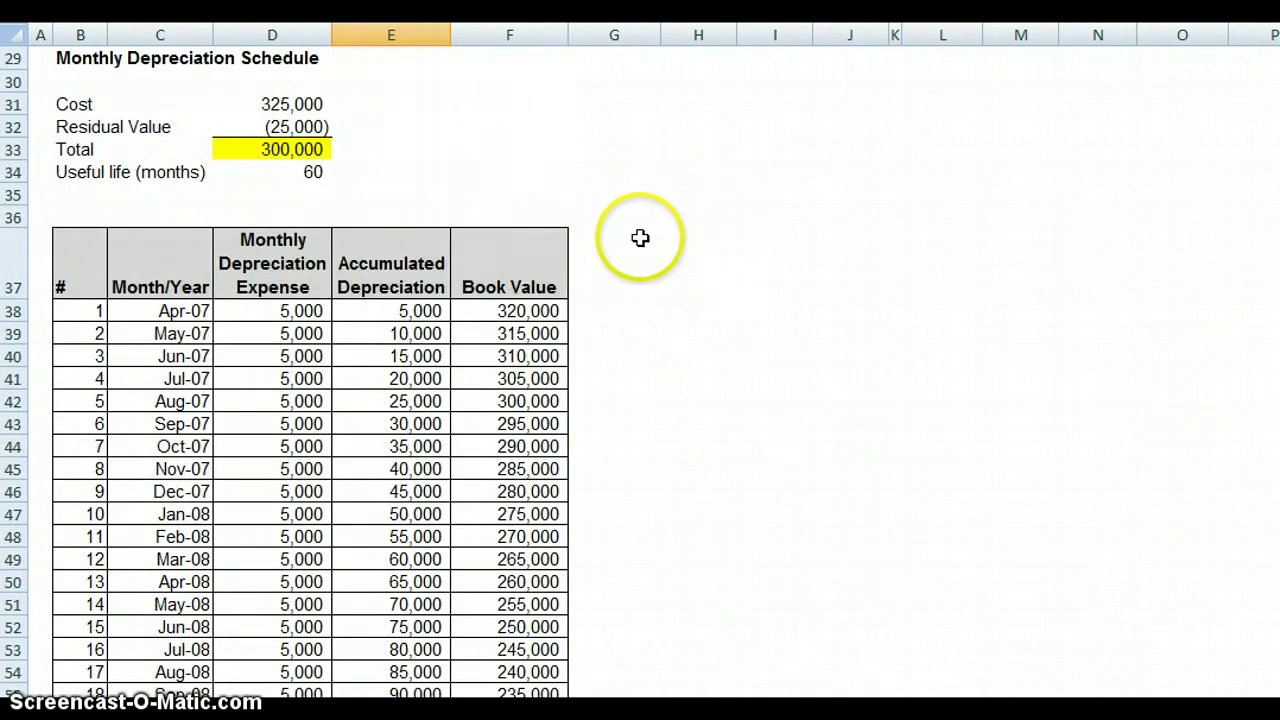
{"action": "left_click", "coordinate": [517, 270]}
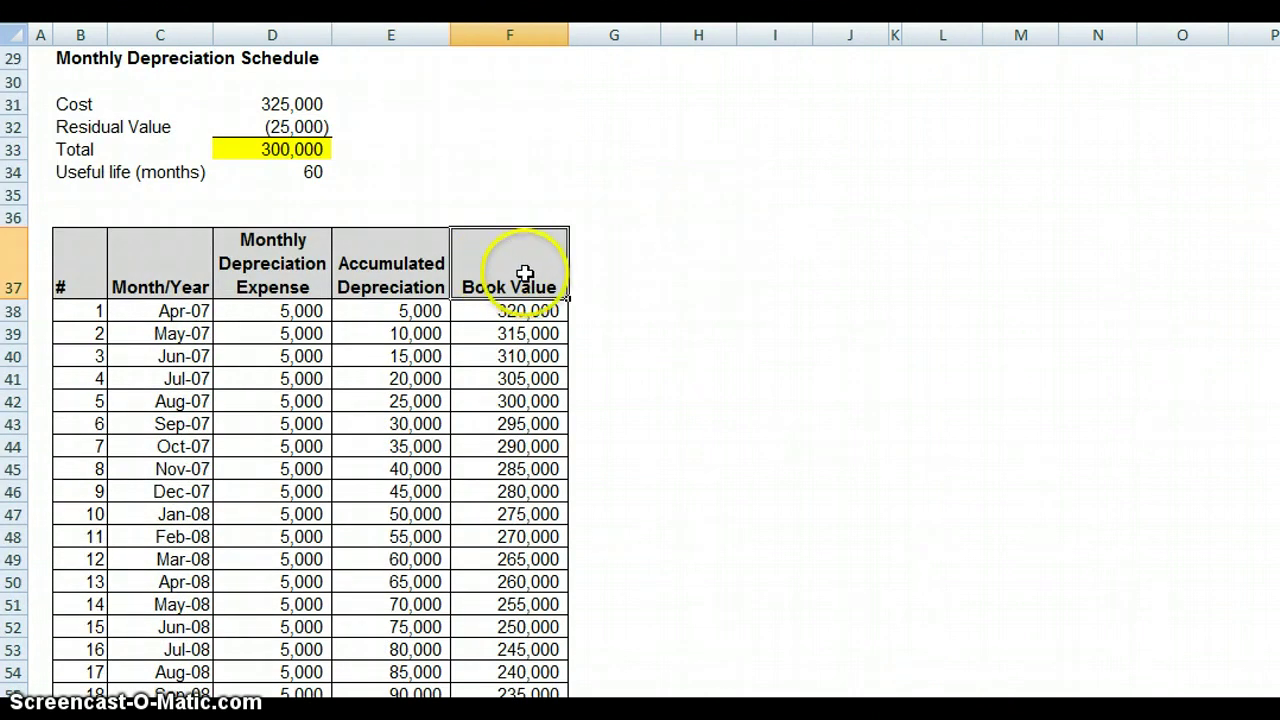
{"action": "left_click", "coordinate": [295, 126]}
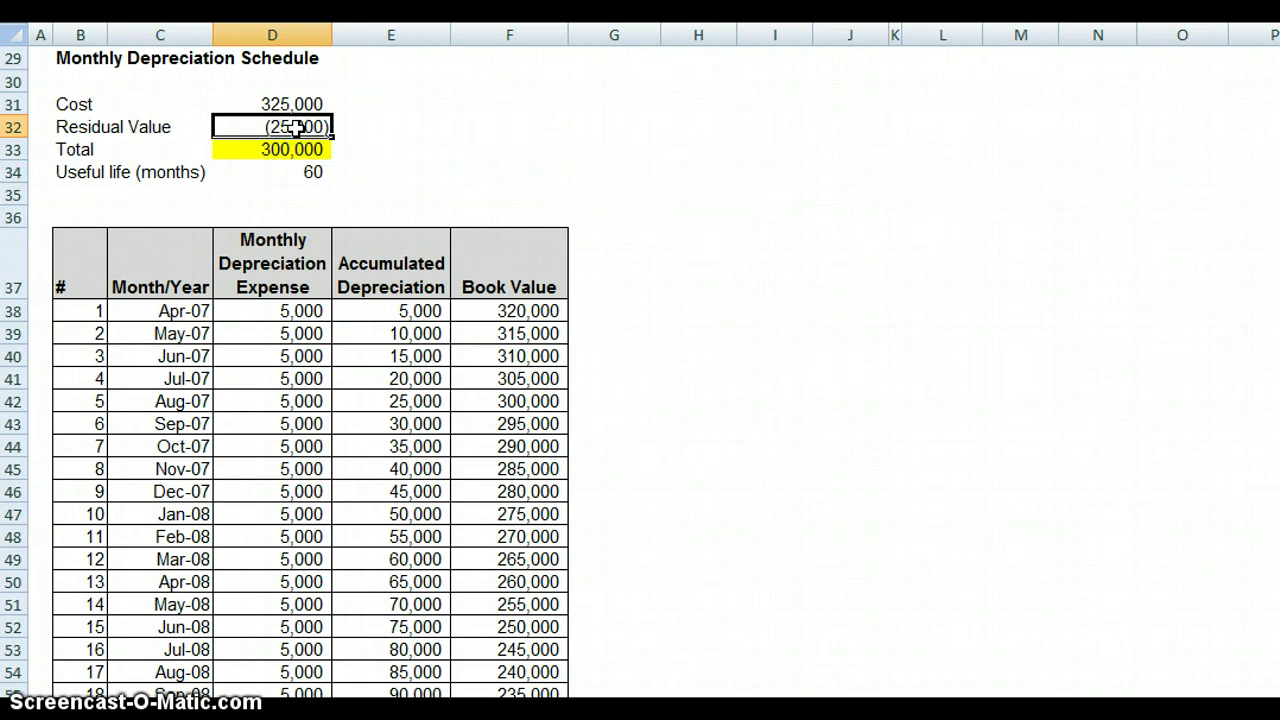
{"action": "scroll", "coordinate": [594, 294], "scroll_direction": "down", "scroll_amount": 14}
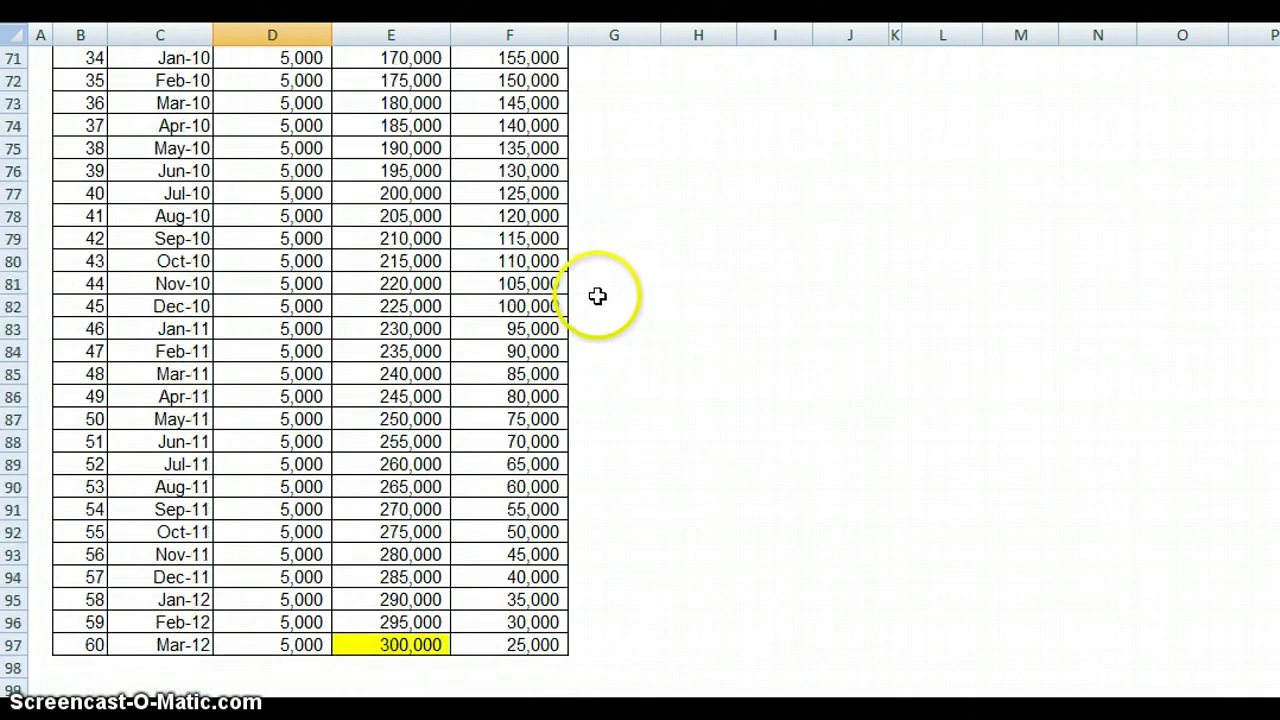
{"action": "scroll", "coordinate": [597, 296], "scroll_direction": "down", "scroll_amount": 1}
{"action": "left_click", "coordinate": [543, 576]}
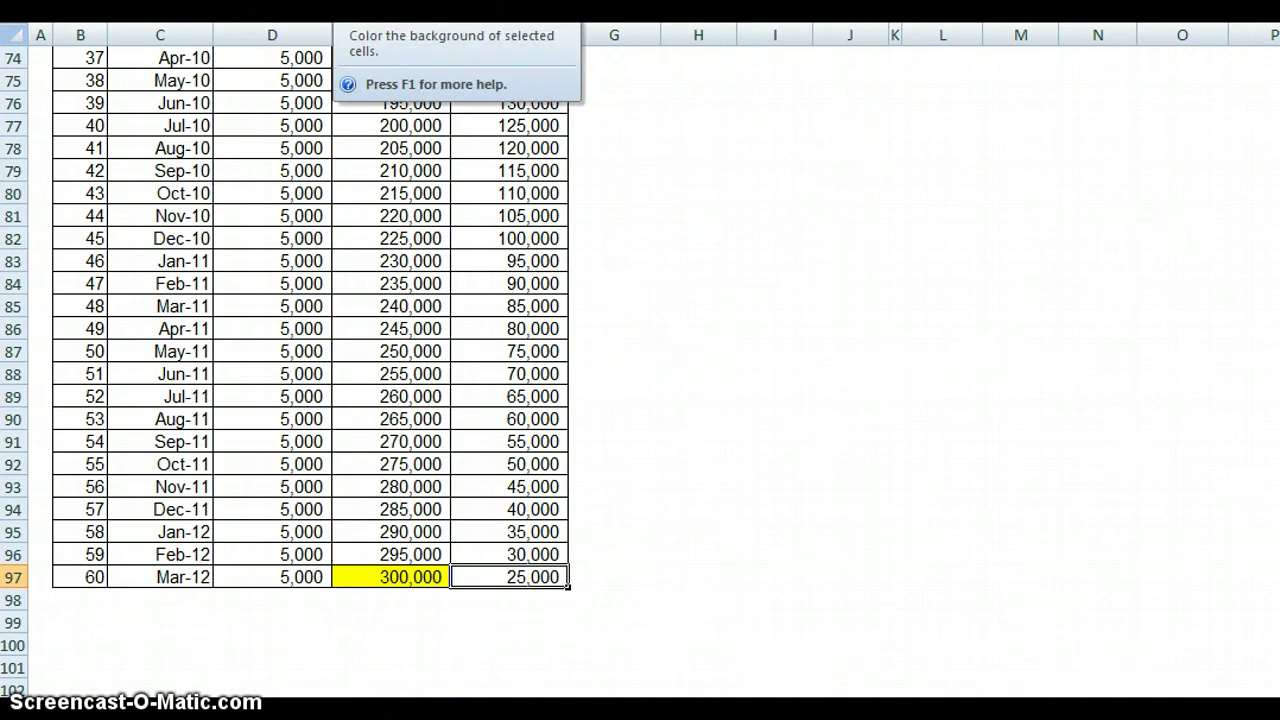
{"action": "left_click", "coordinate": [345, 8]}
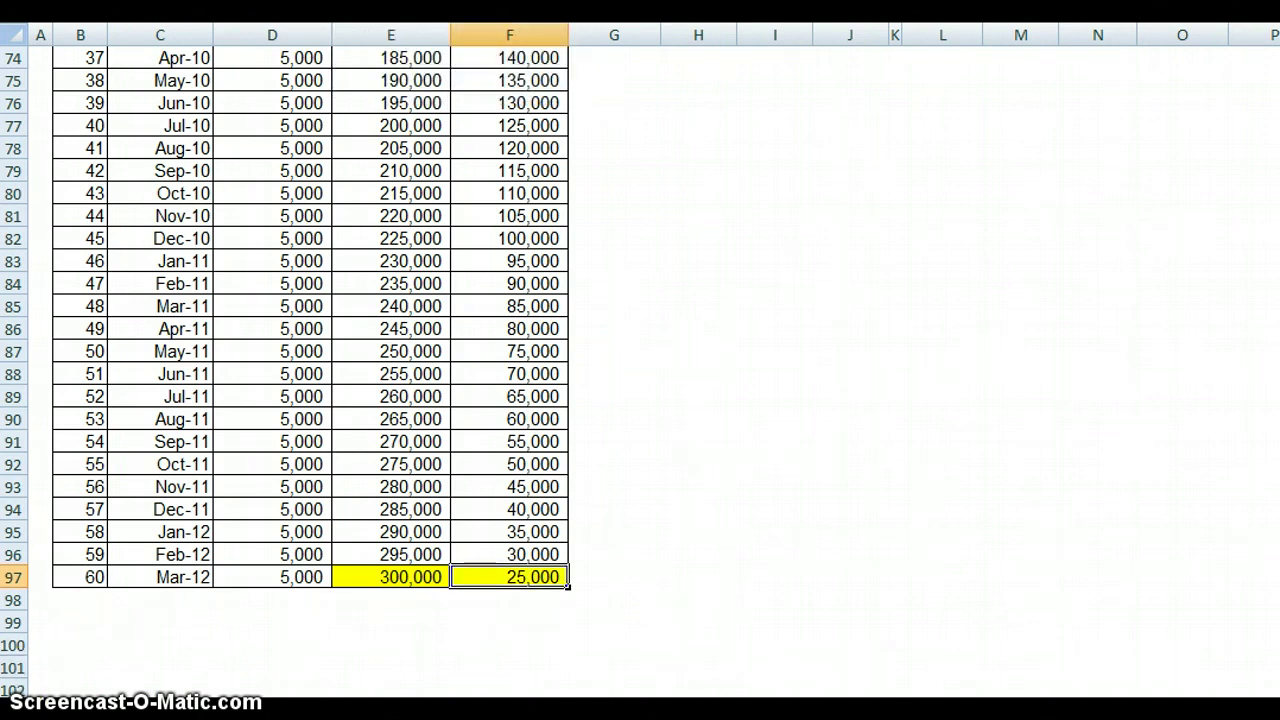